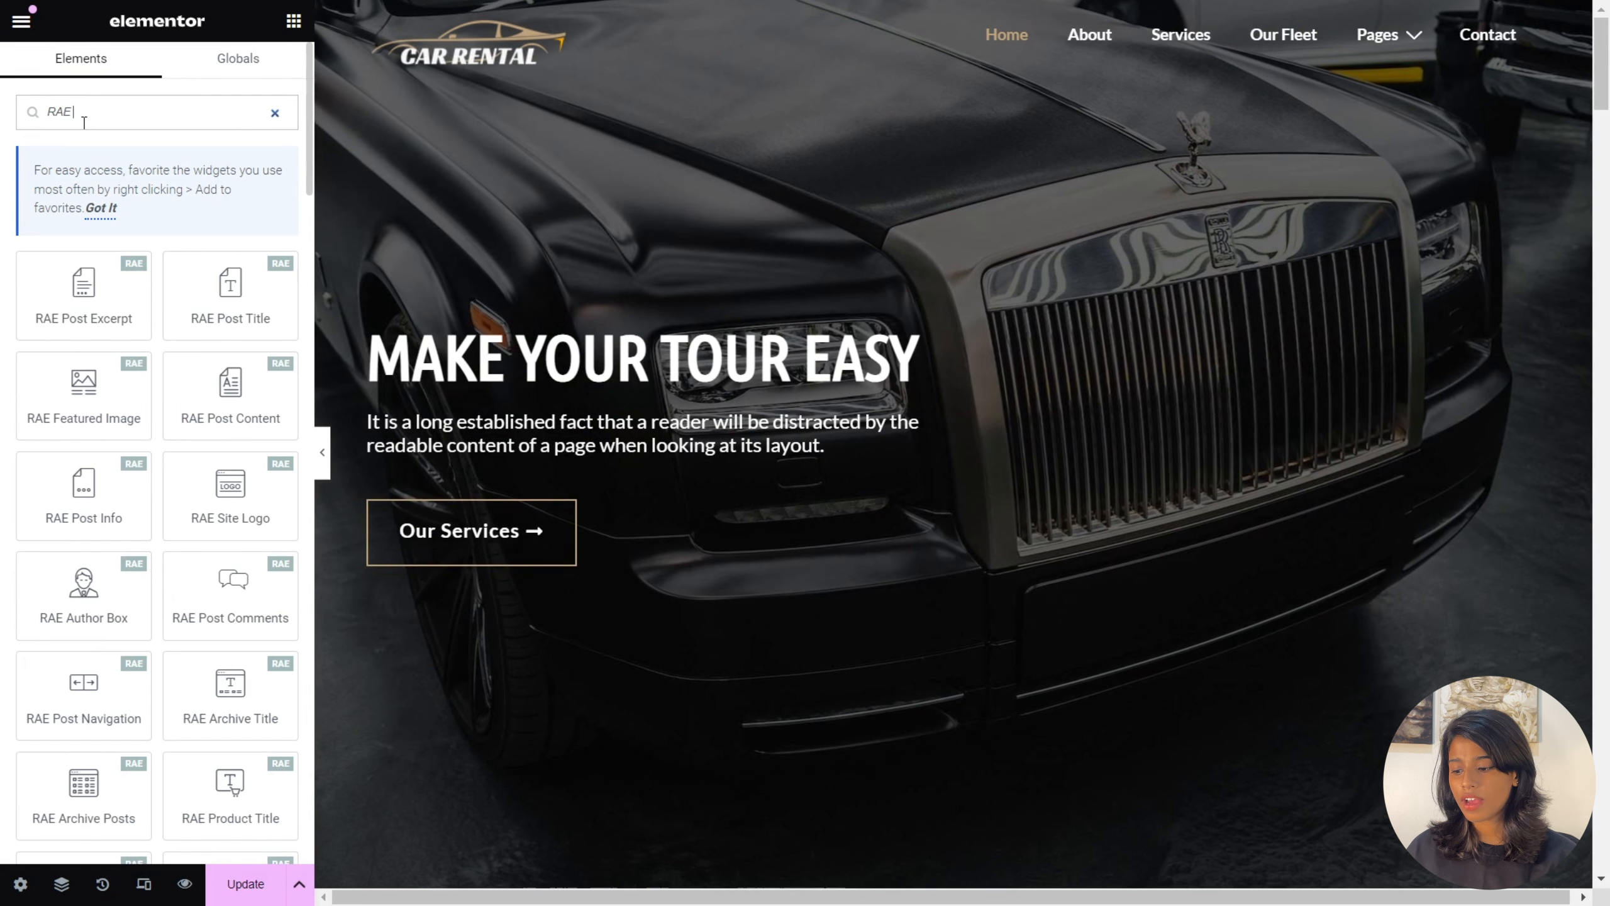
- Find the RAE FAQ widget and add it between the team members and the contact details on the page
text(FAQ)
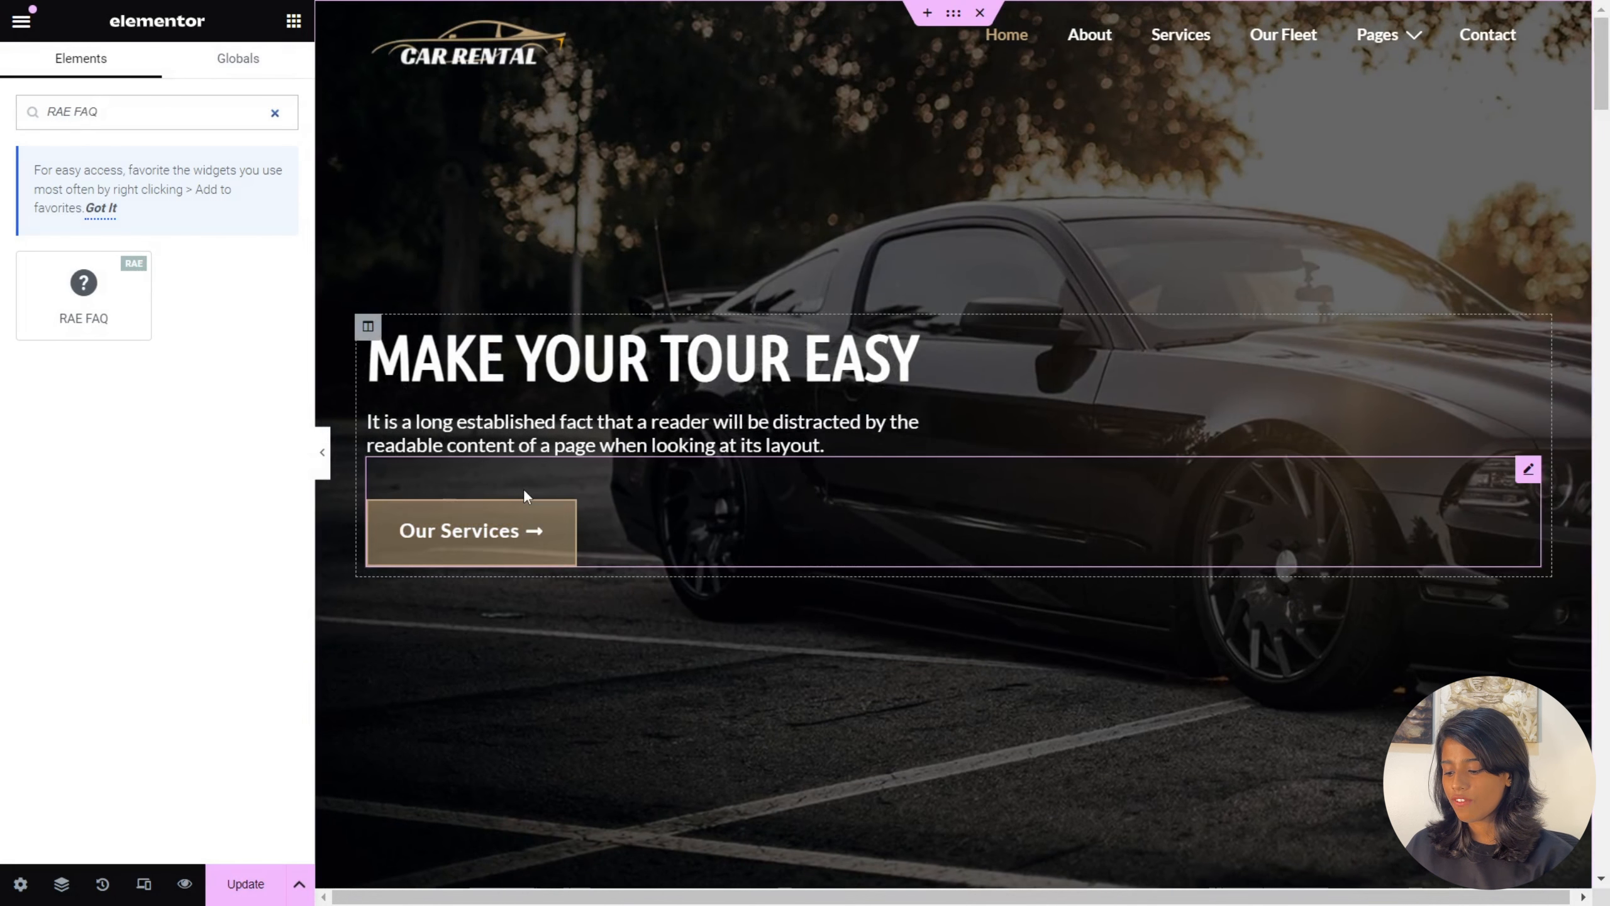
scroll(523, 488, down, 12)
scroll(521, 488, down, 10)
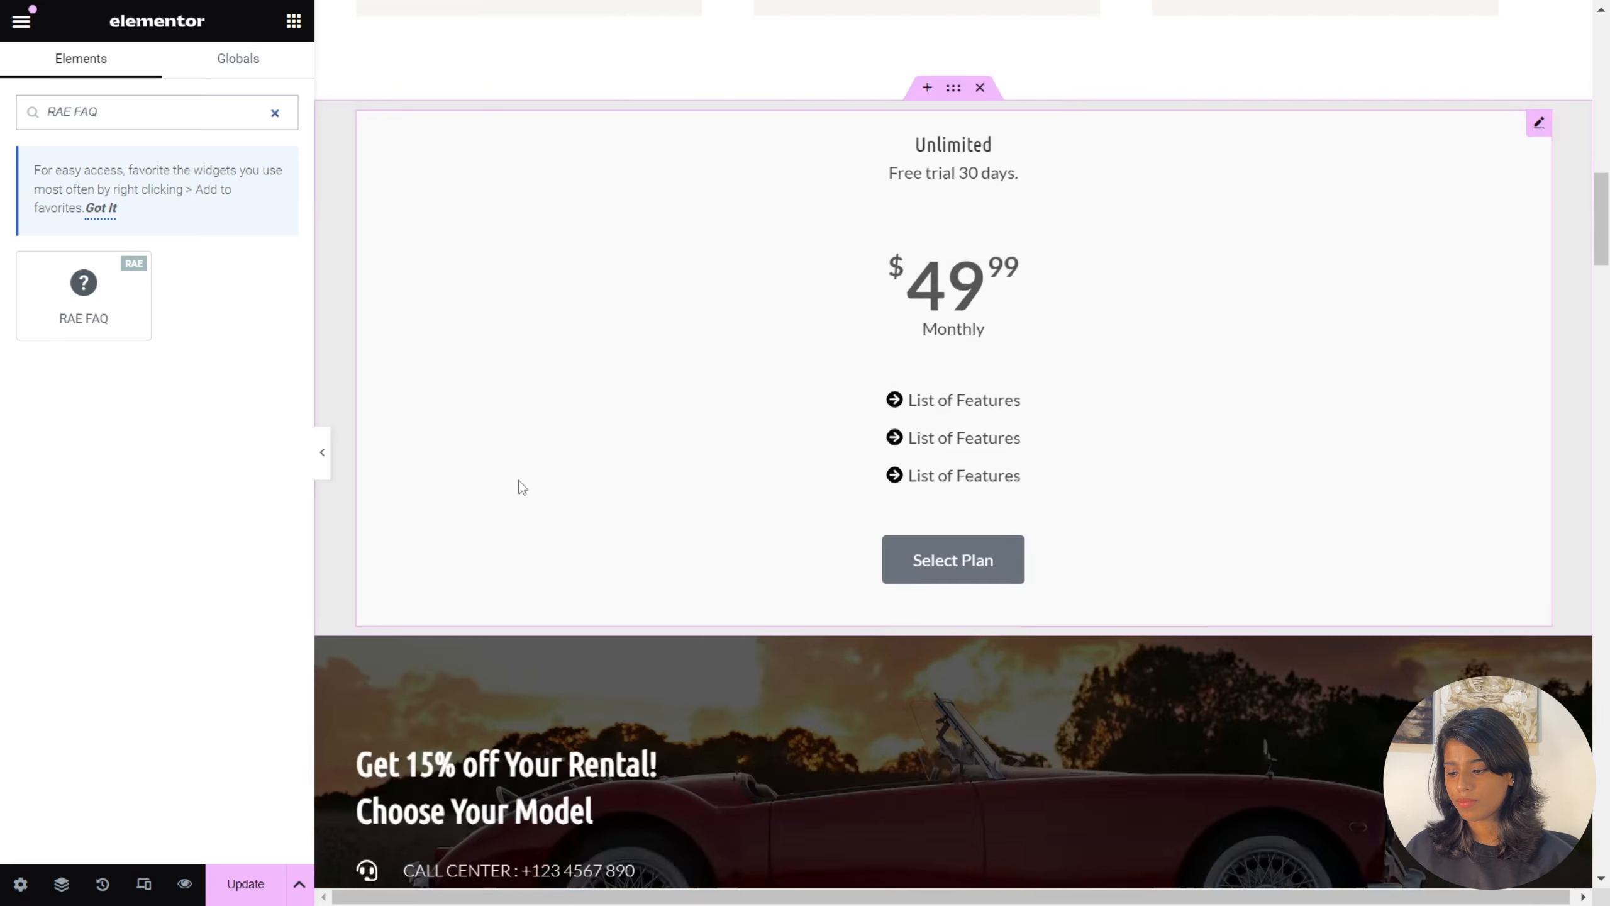
drag(58, 287, 455, 294)
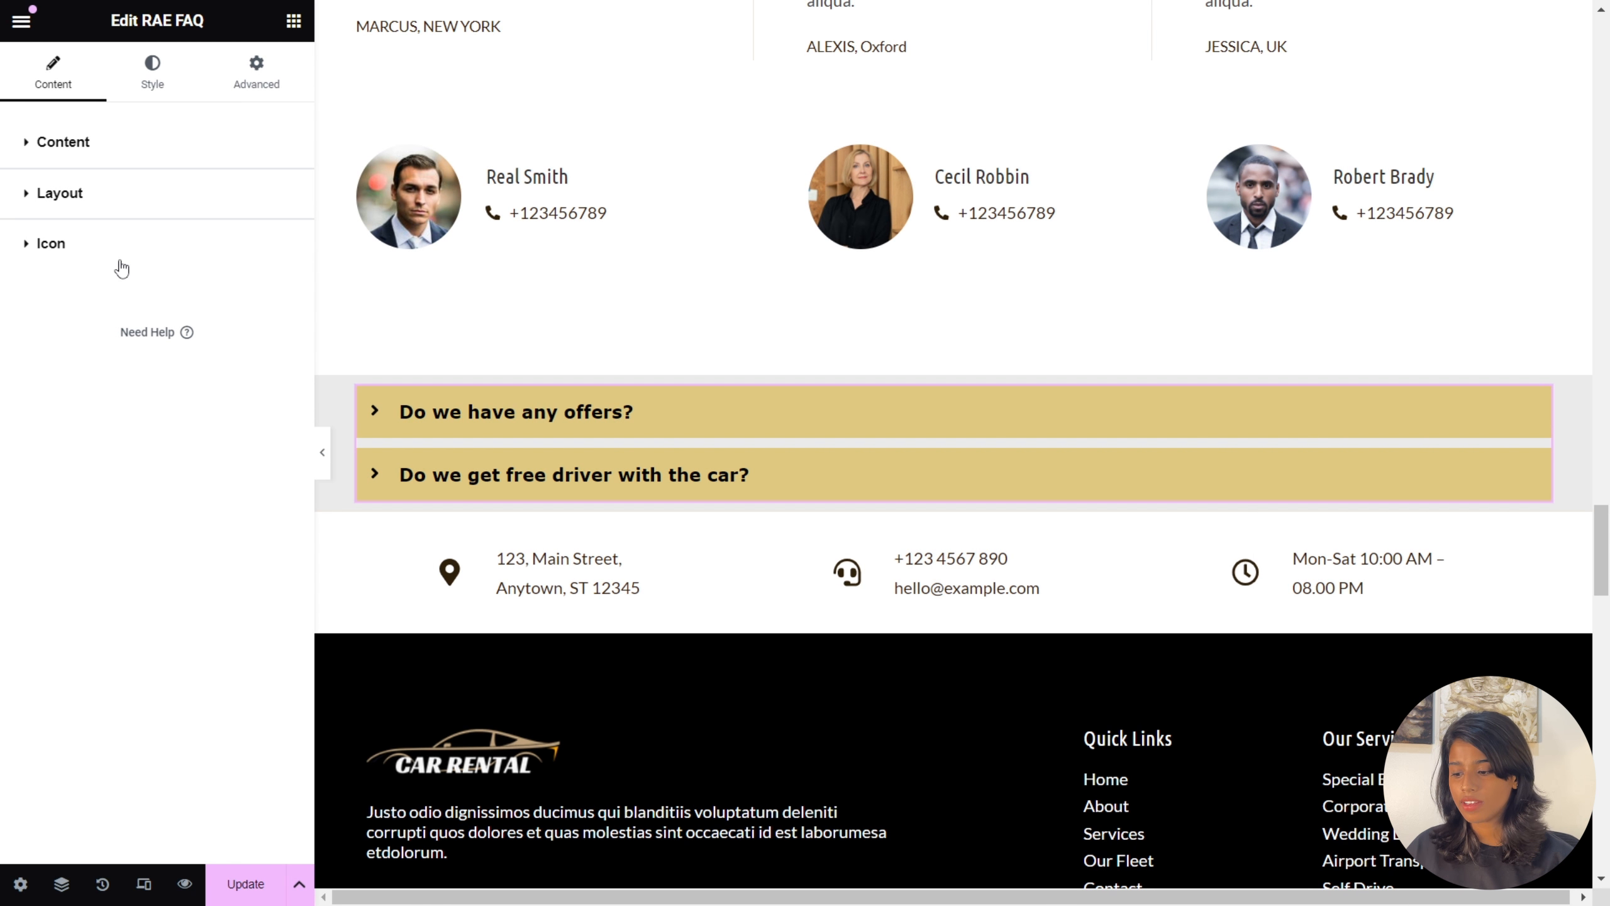
- Review the title, content type and answer text of the "Do we have any offers?" FAQ item
click(80, 156)
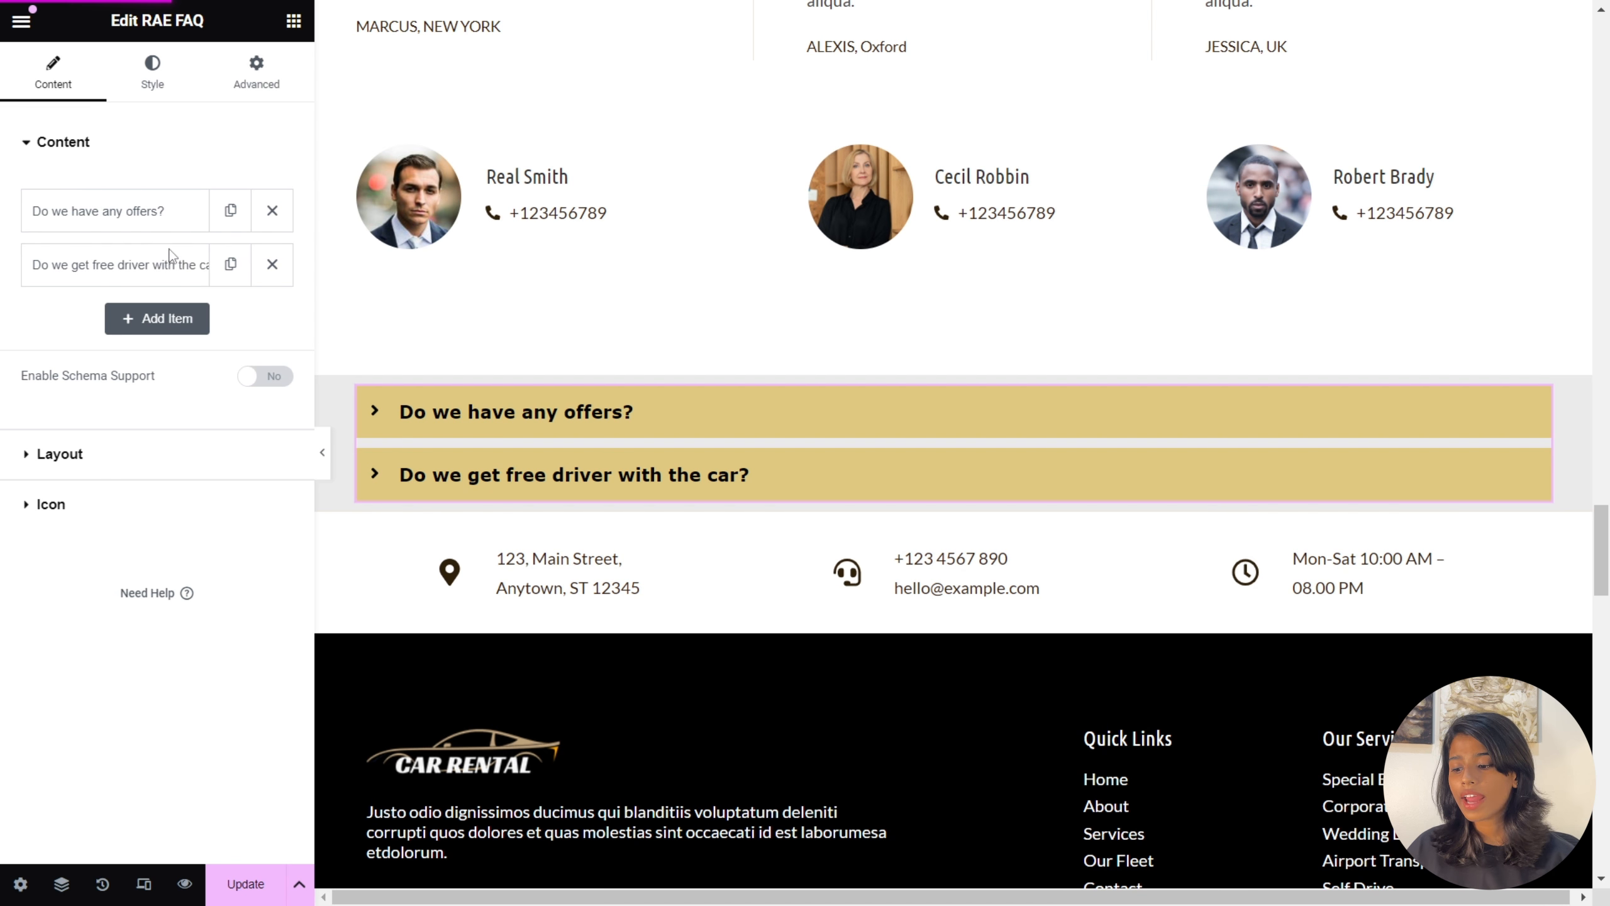
click(175, 219)
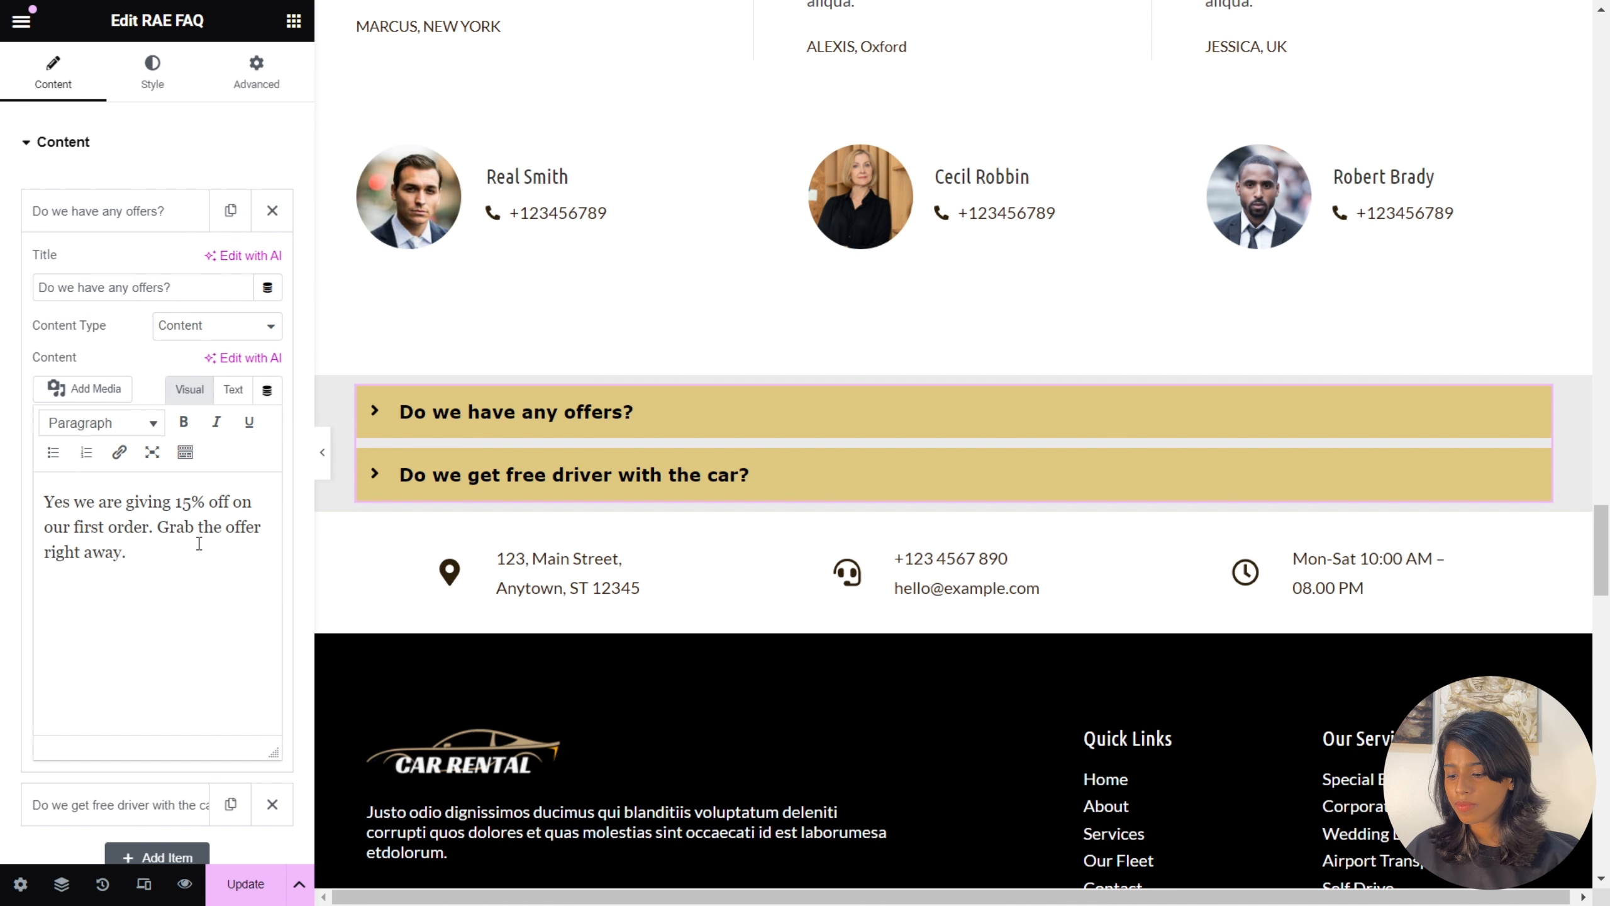
click(72, 152)
- Try the Grid layout for the FAQ widget and return it to Accordion
click(85, 211)
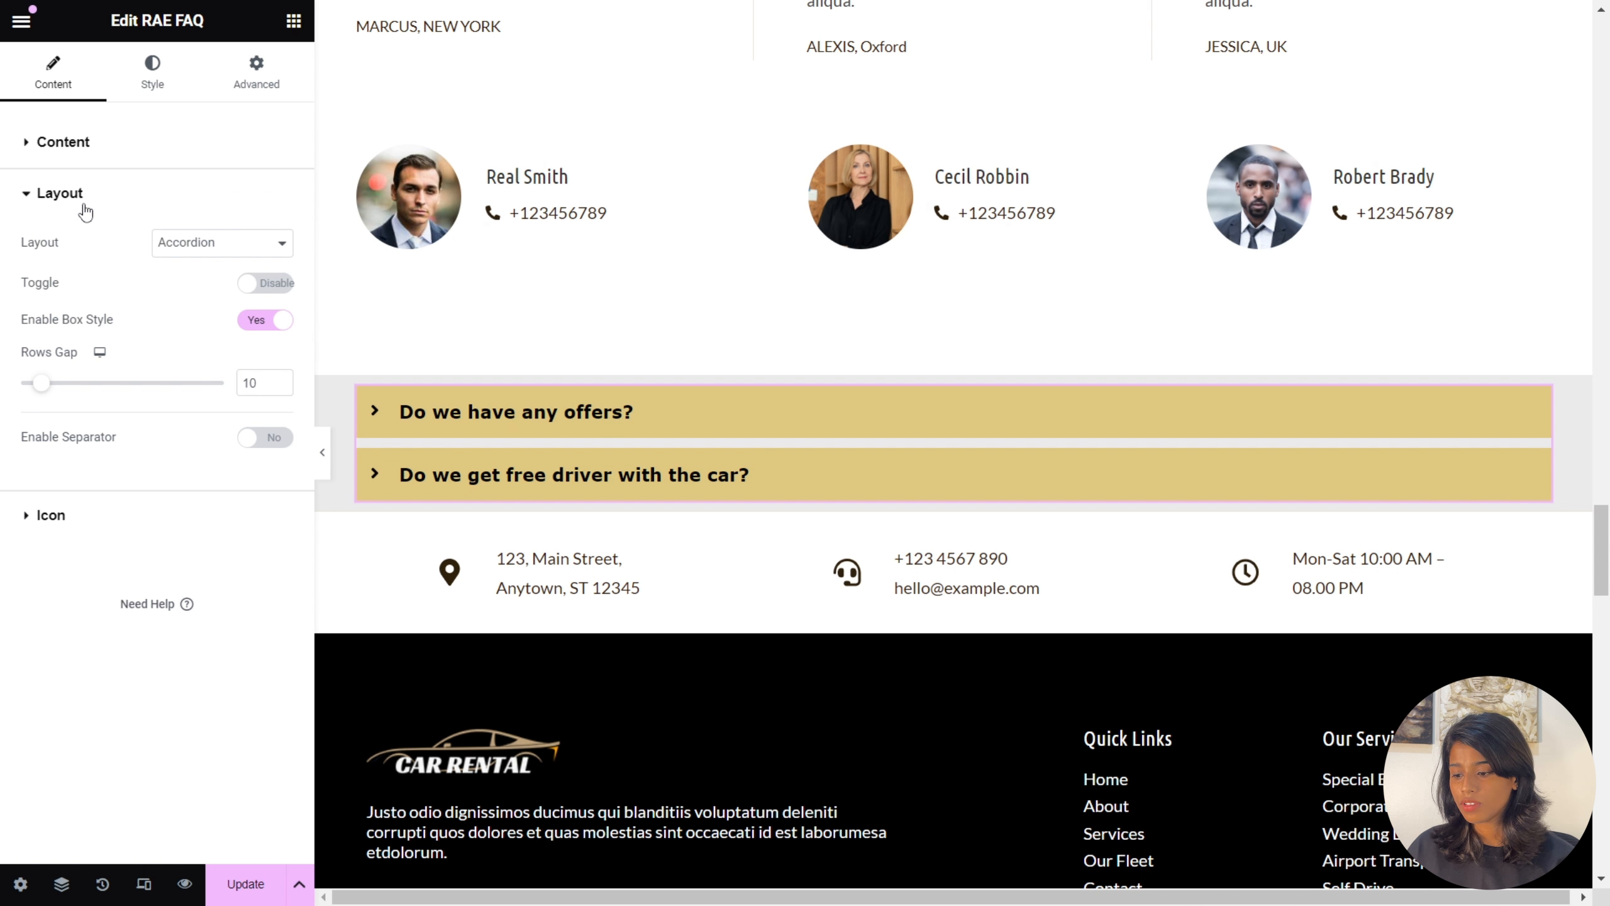
click(253, 253)
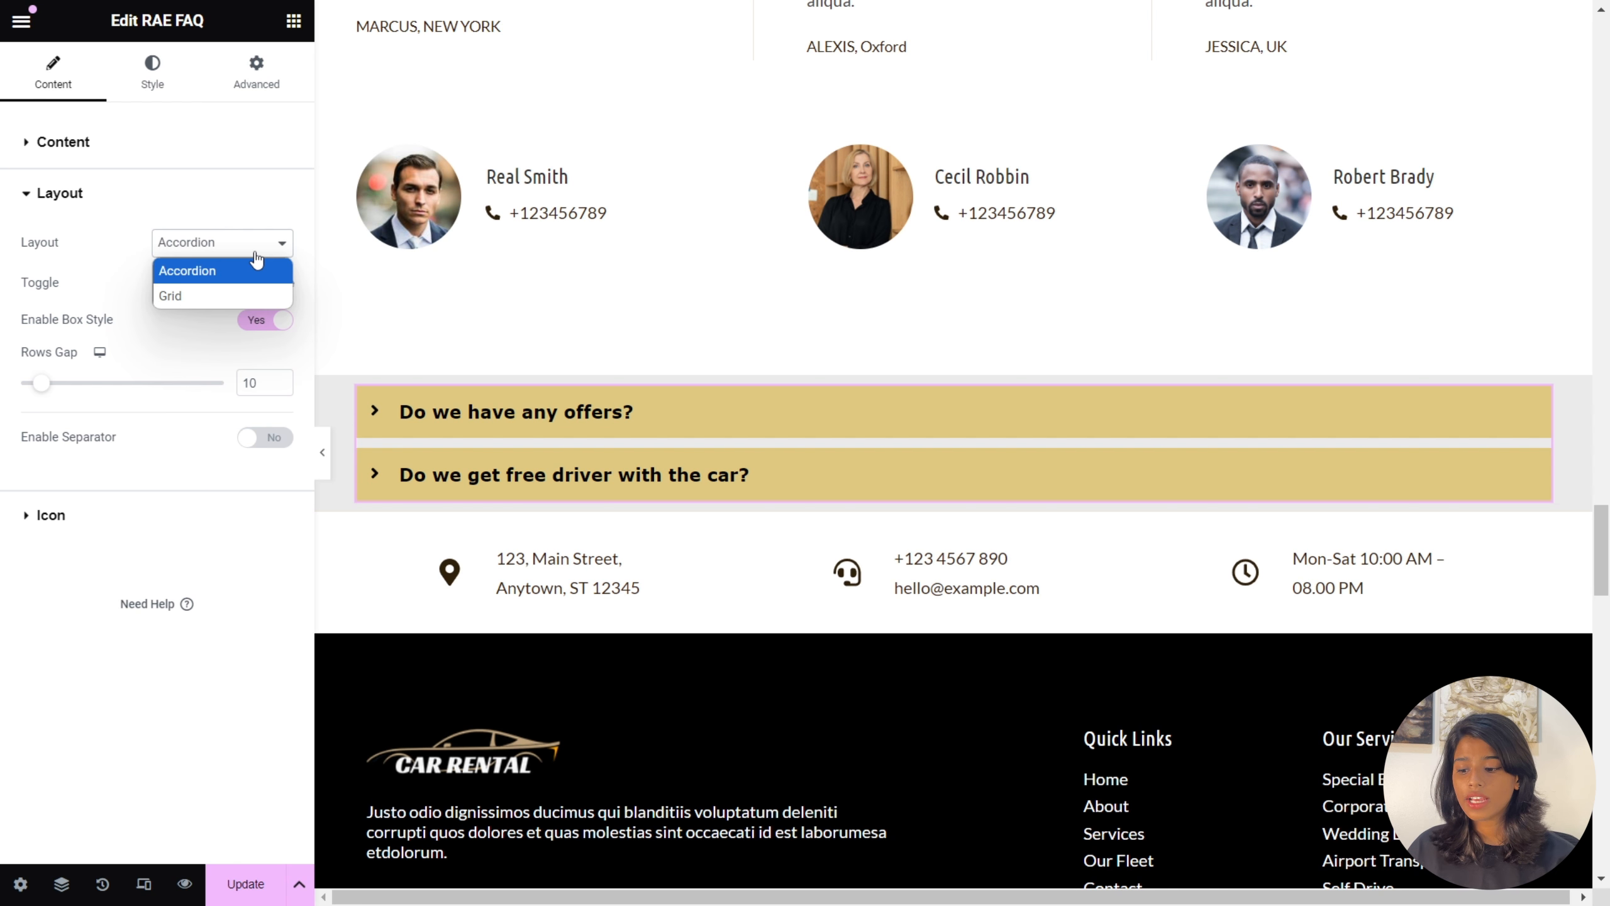
click(261, 294)
click(266, 246)
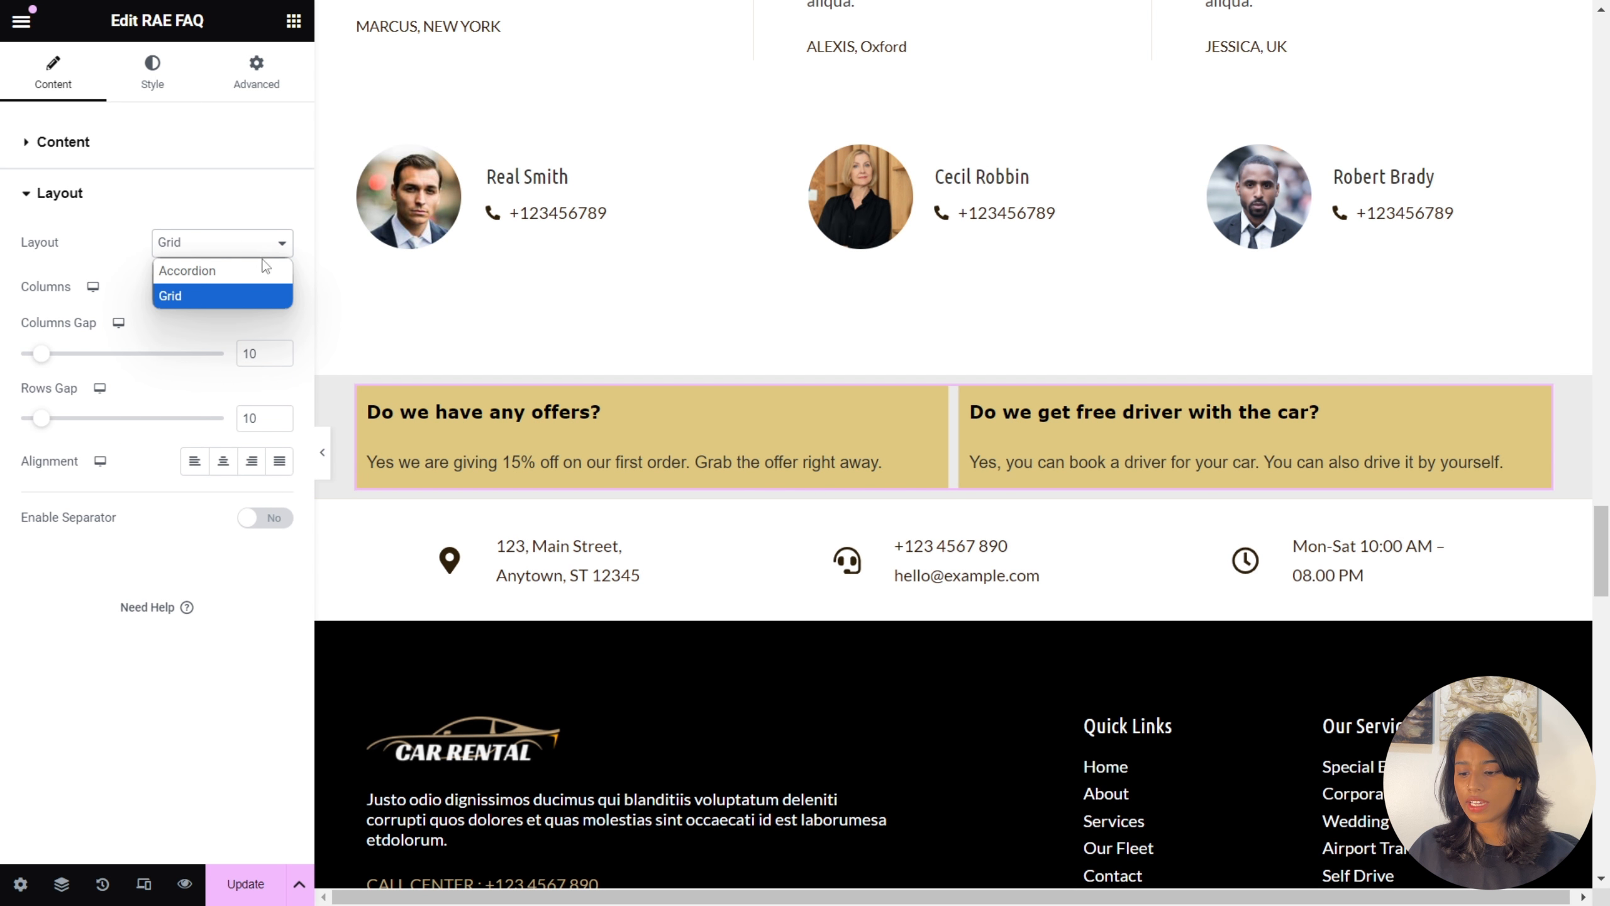
click(267, 282)
- Enable the FAQ accordion's Toggle option and test expanding and collapsing both questions
click(248, 287)
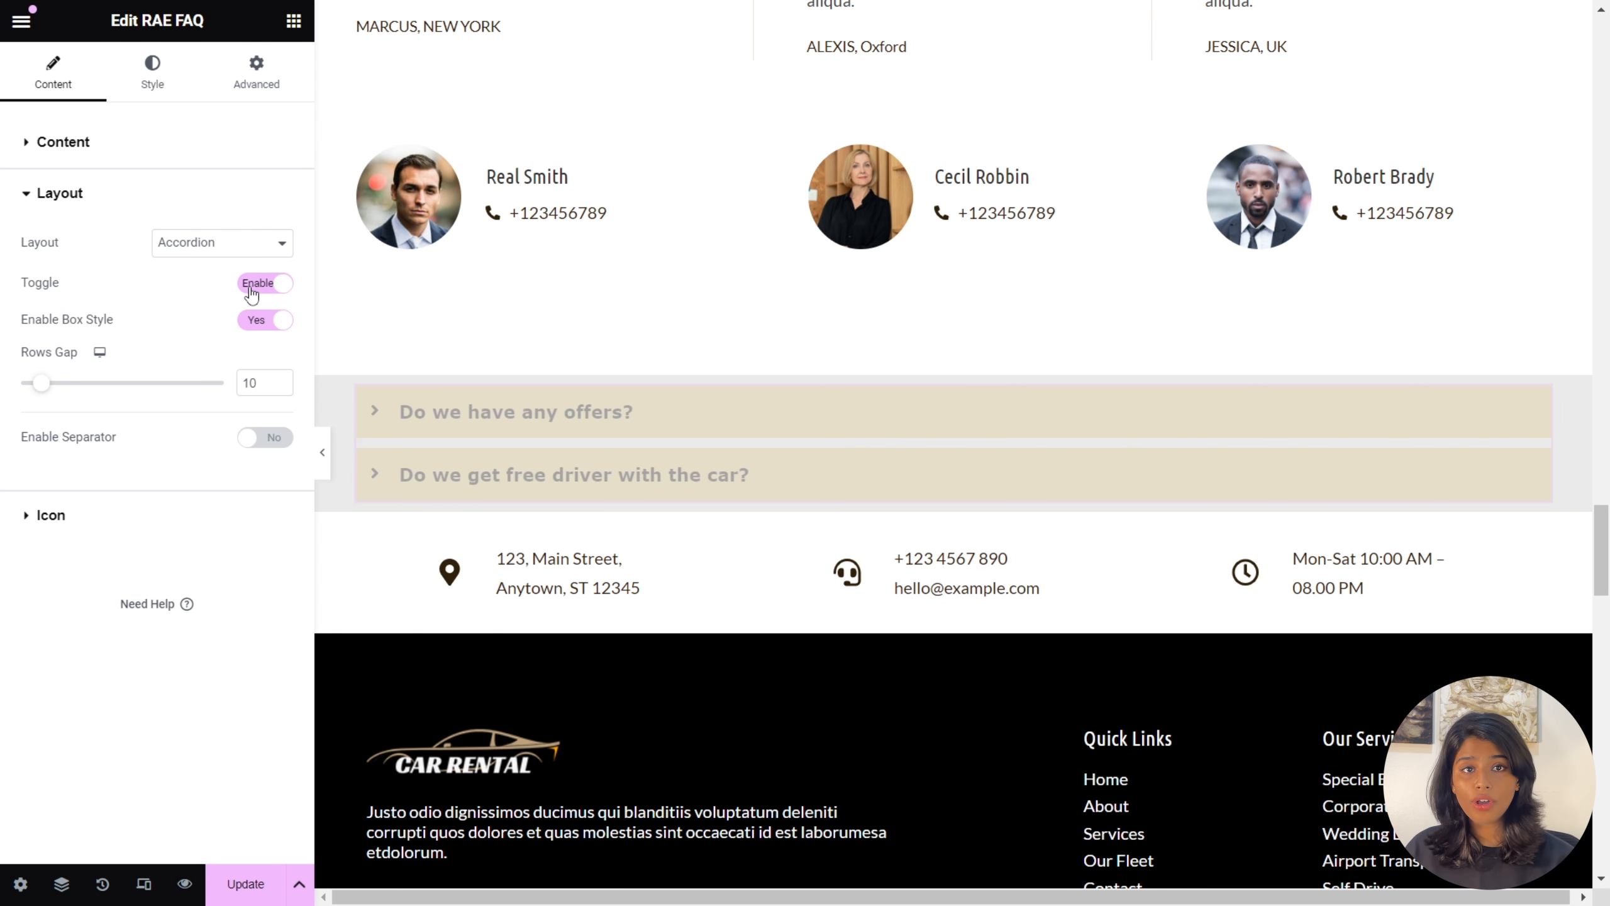
click(375, 415)
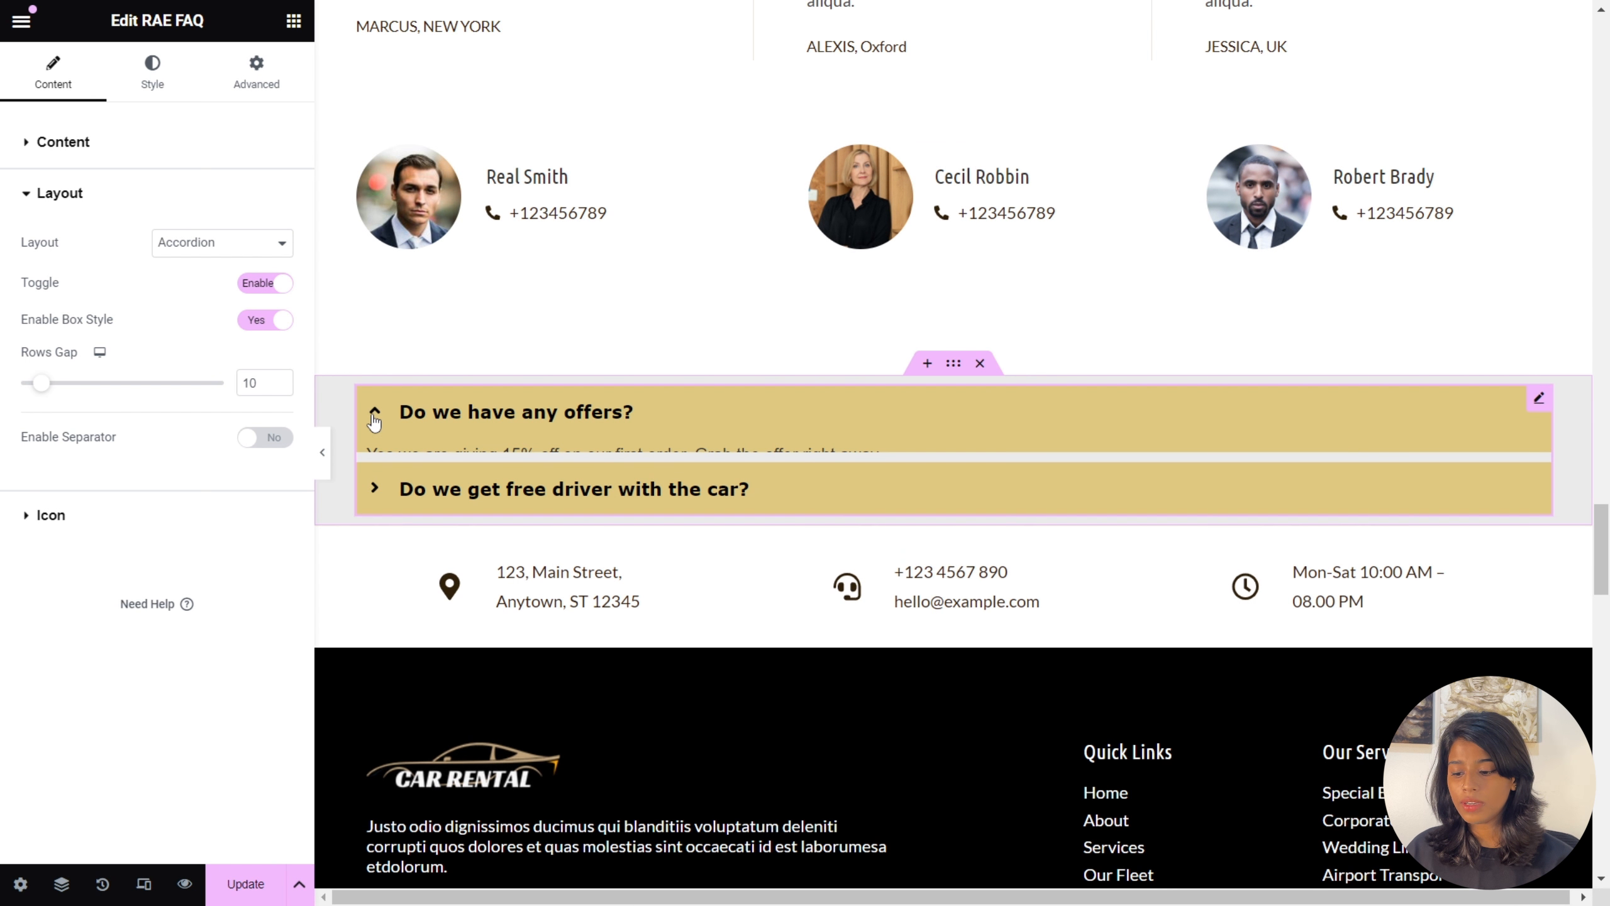
click(375, 419)
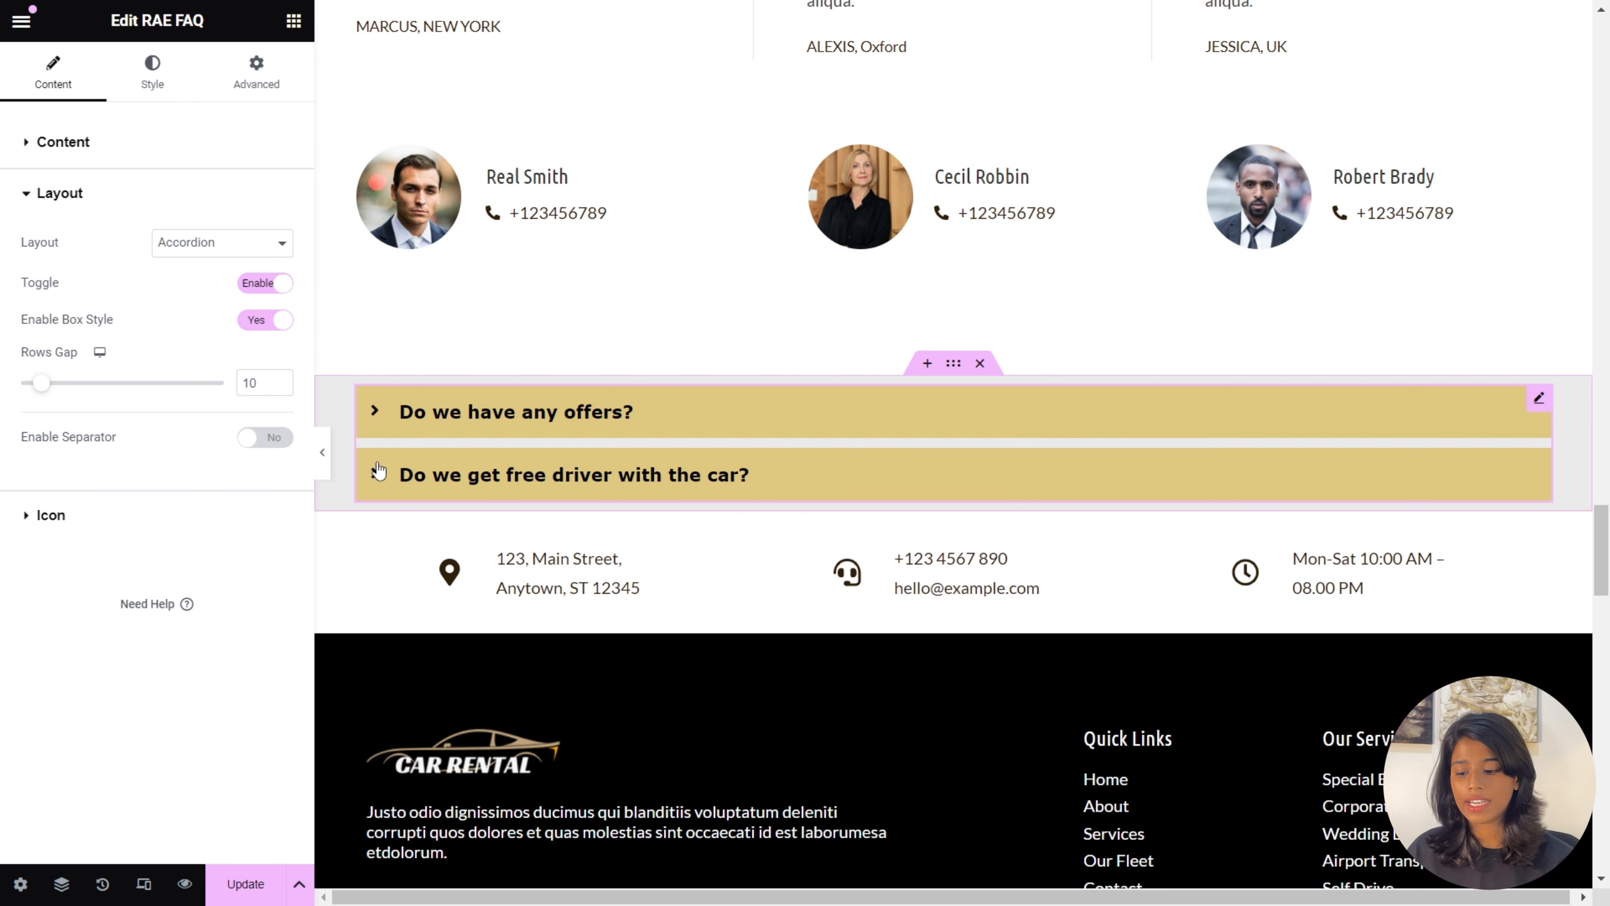
click(379, 476)
click(379, 475)
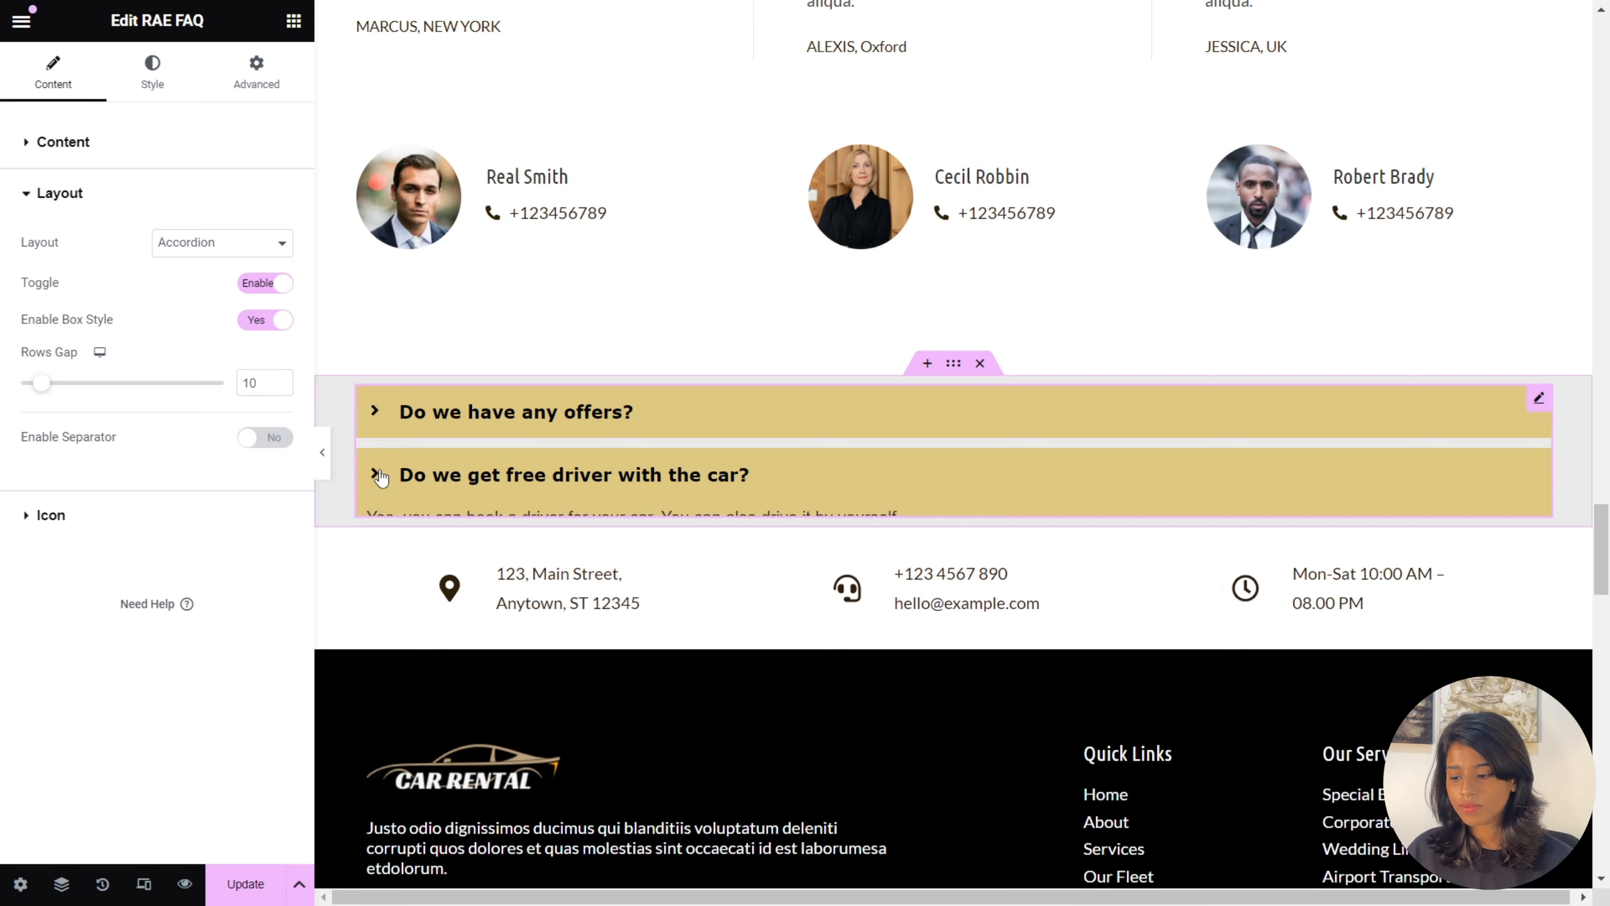
- Try the accordion without box style, restore it, and set the rows gap to 4 with the separator enabled
click(265, 321)
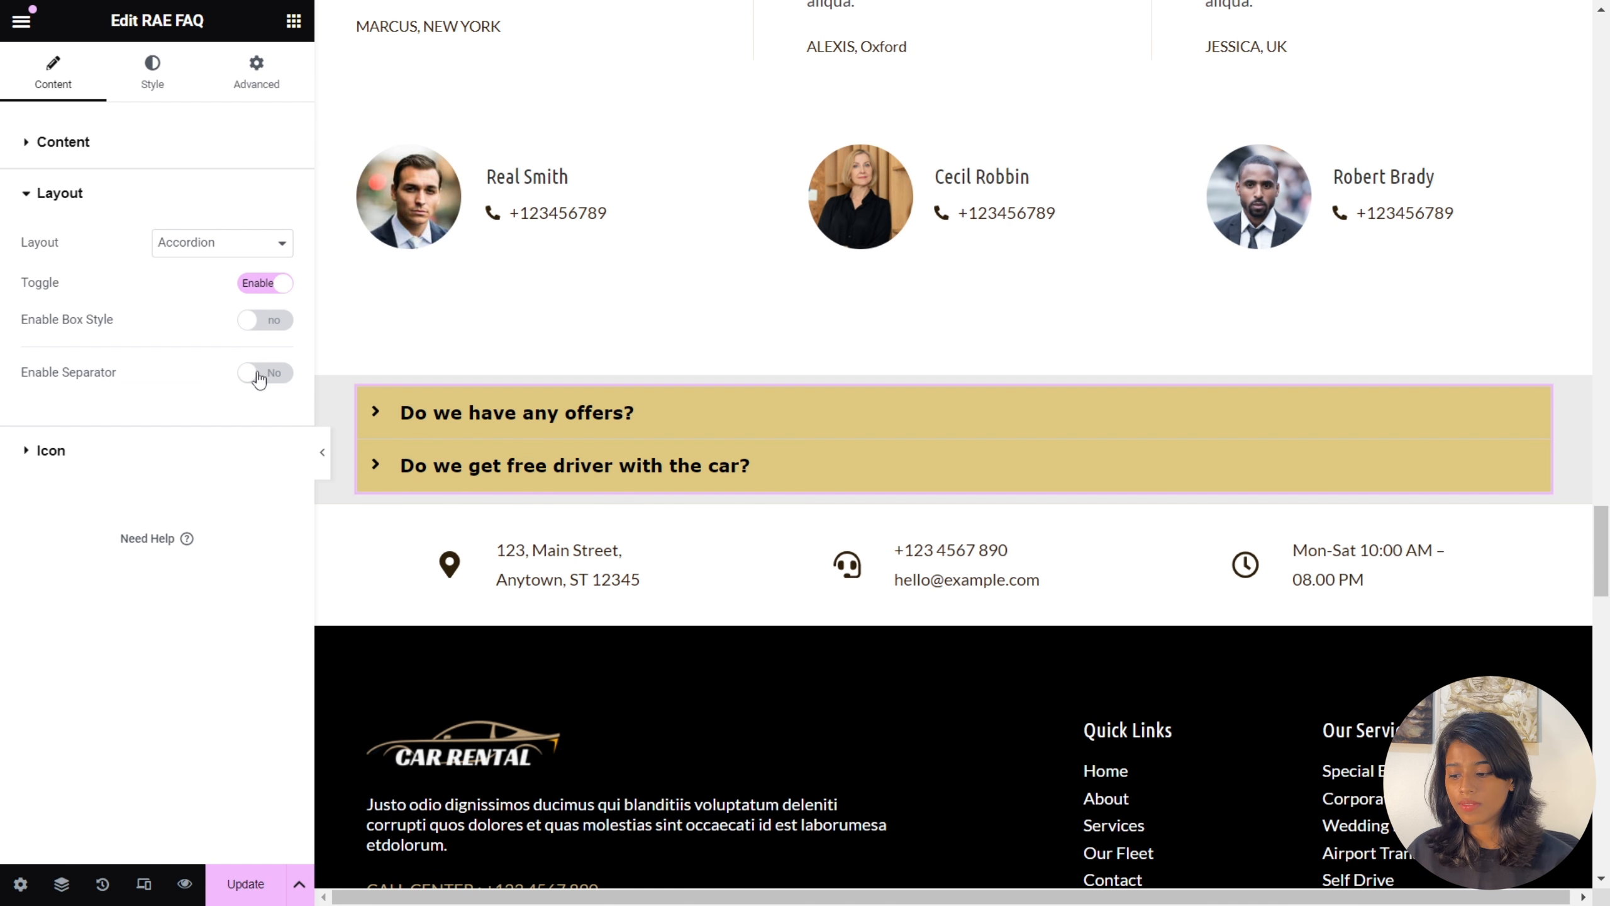
click(264, 320)
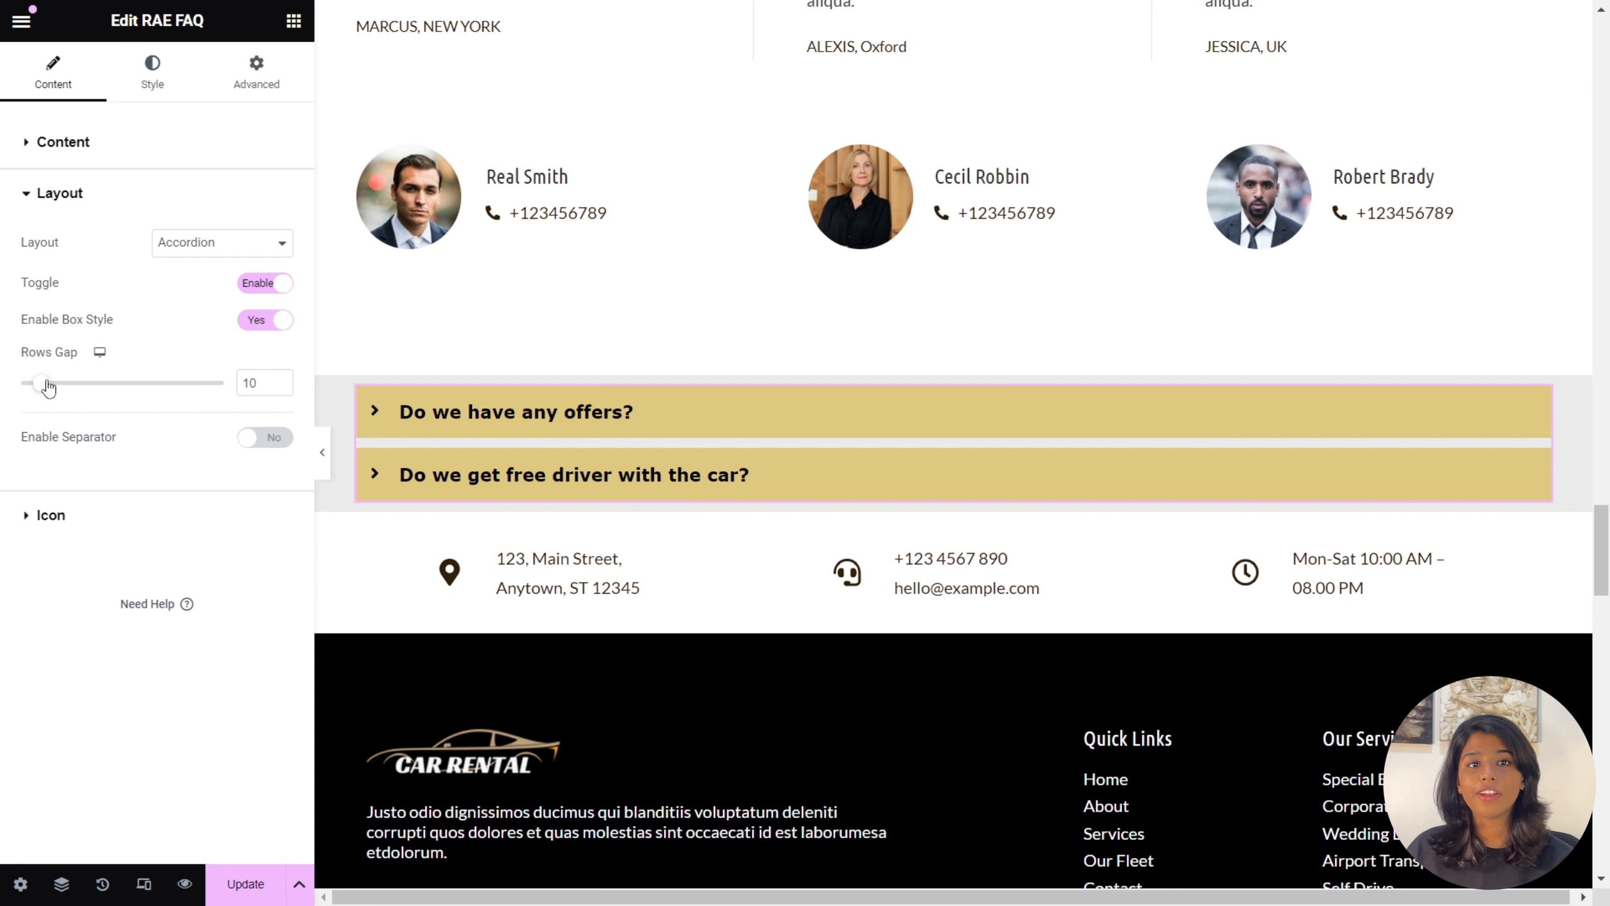
drag(42, 382, 37, 382)
click(245, 438)
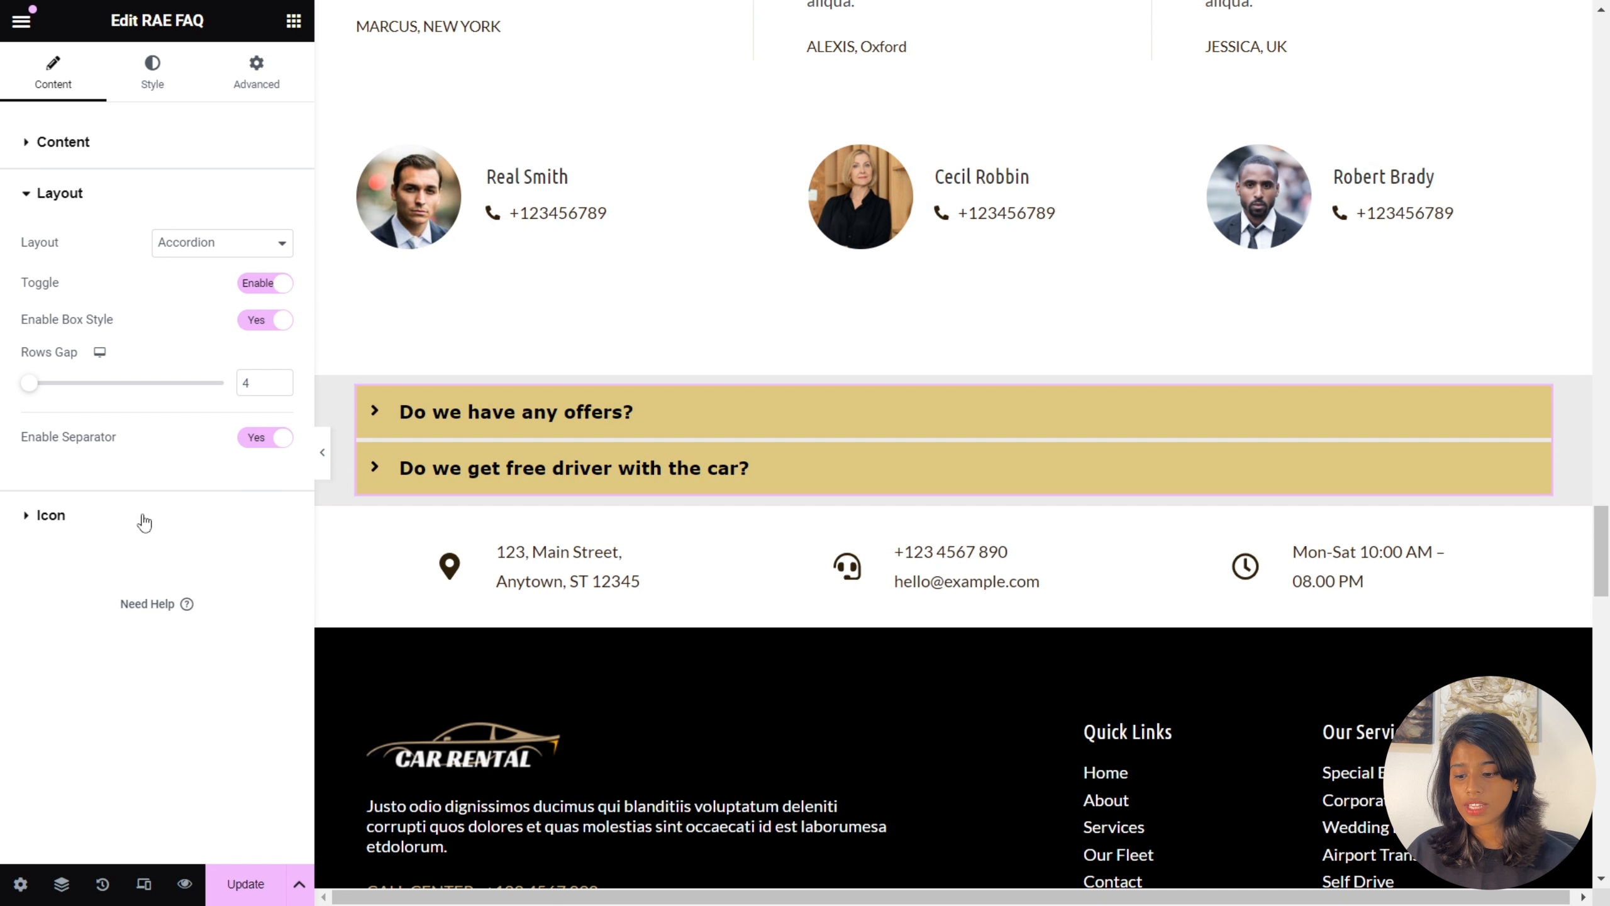
- Examine the FAQ's icon settings and the choices in the icon library without replacing the icon
click(101, 523)
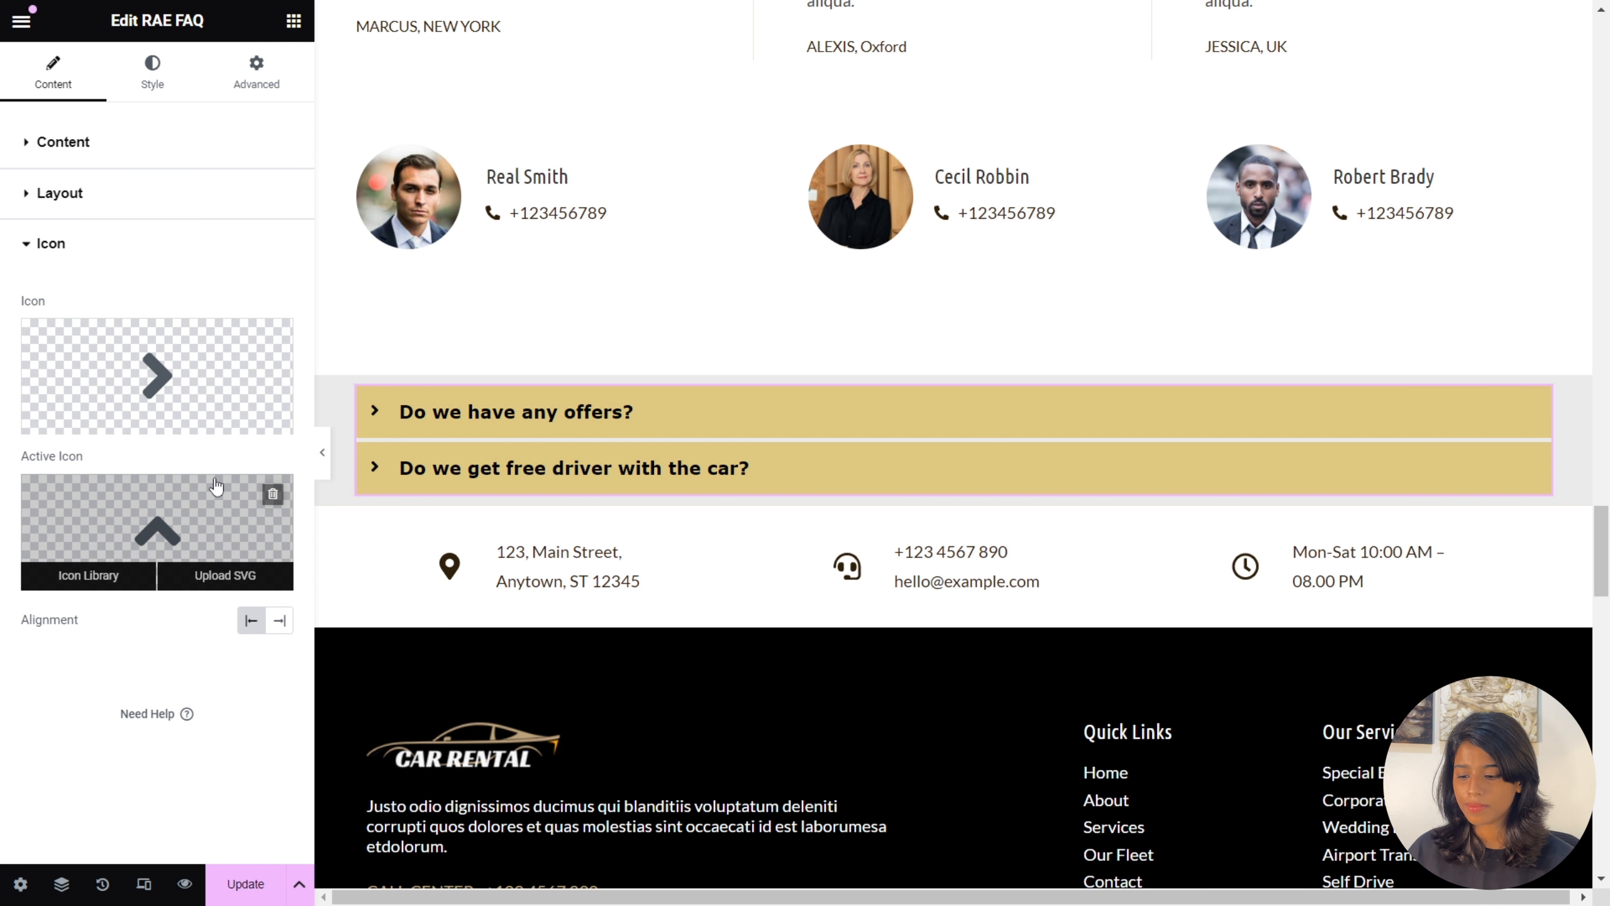
click(106, 421)
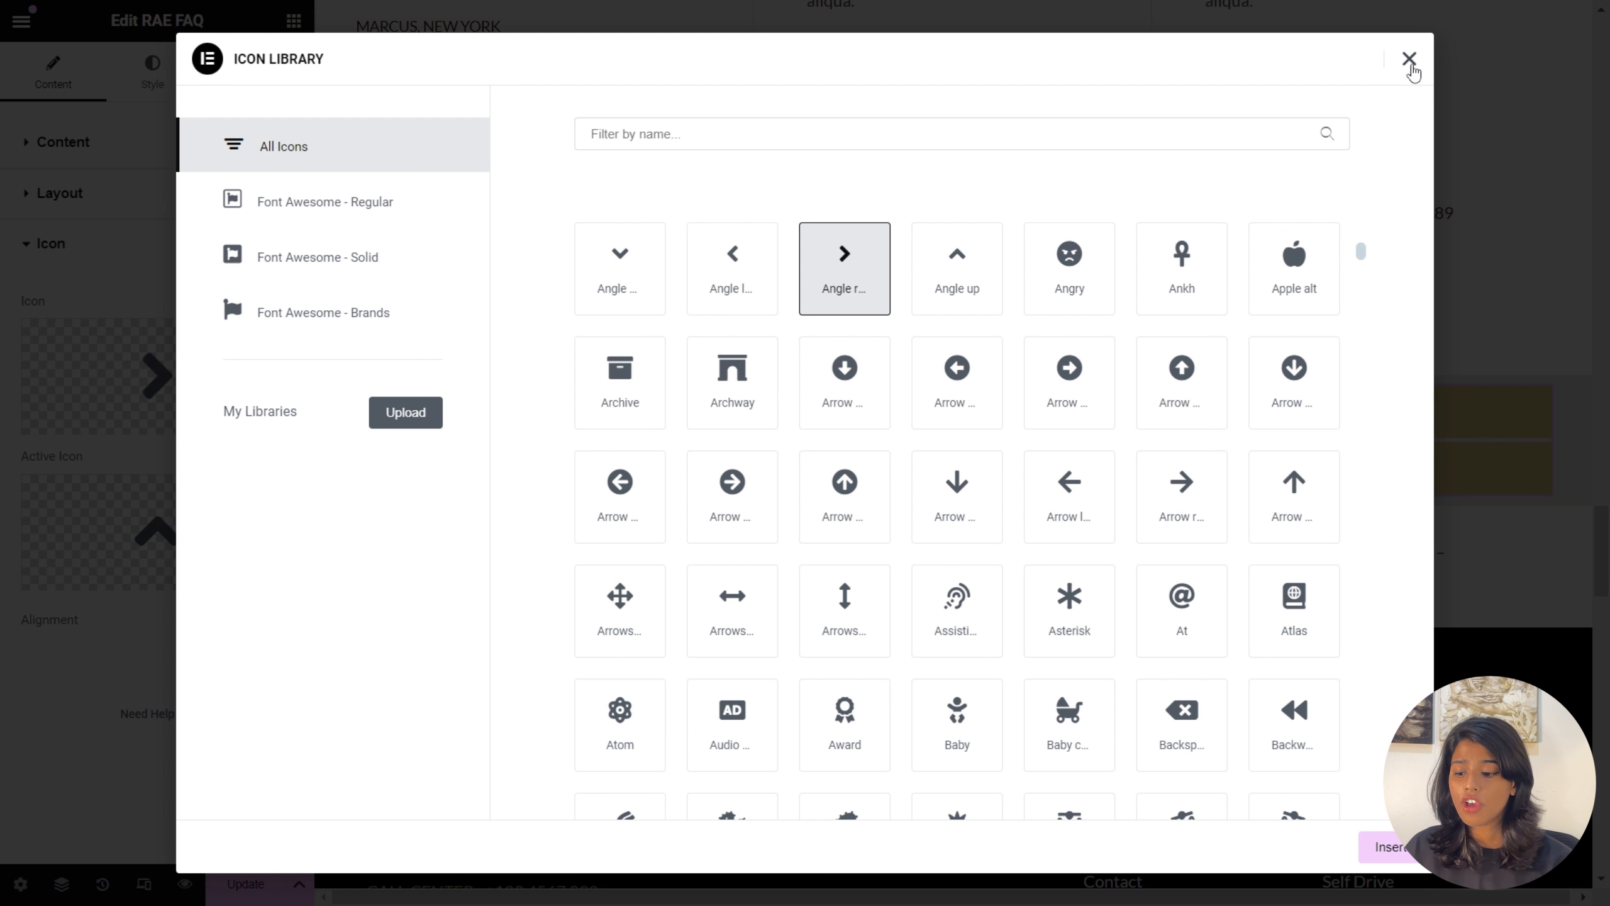
click(1410, 61)
mouse_move(222, 595)
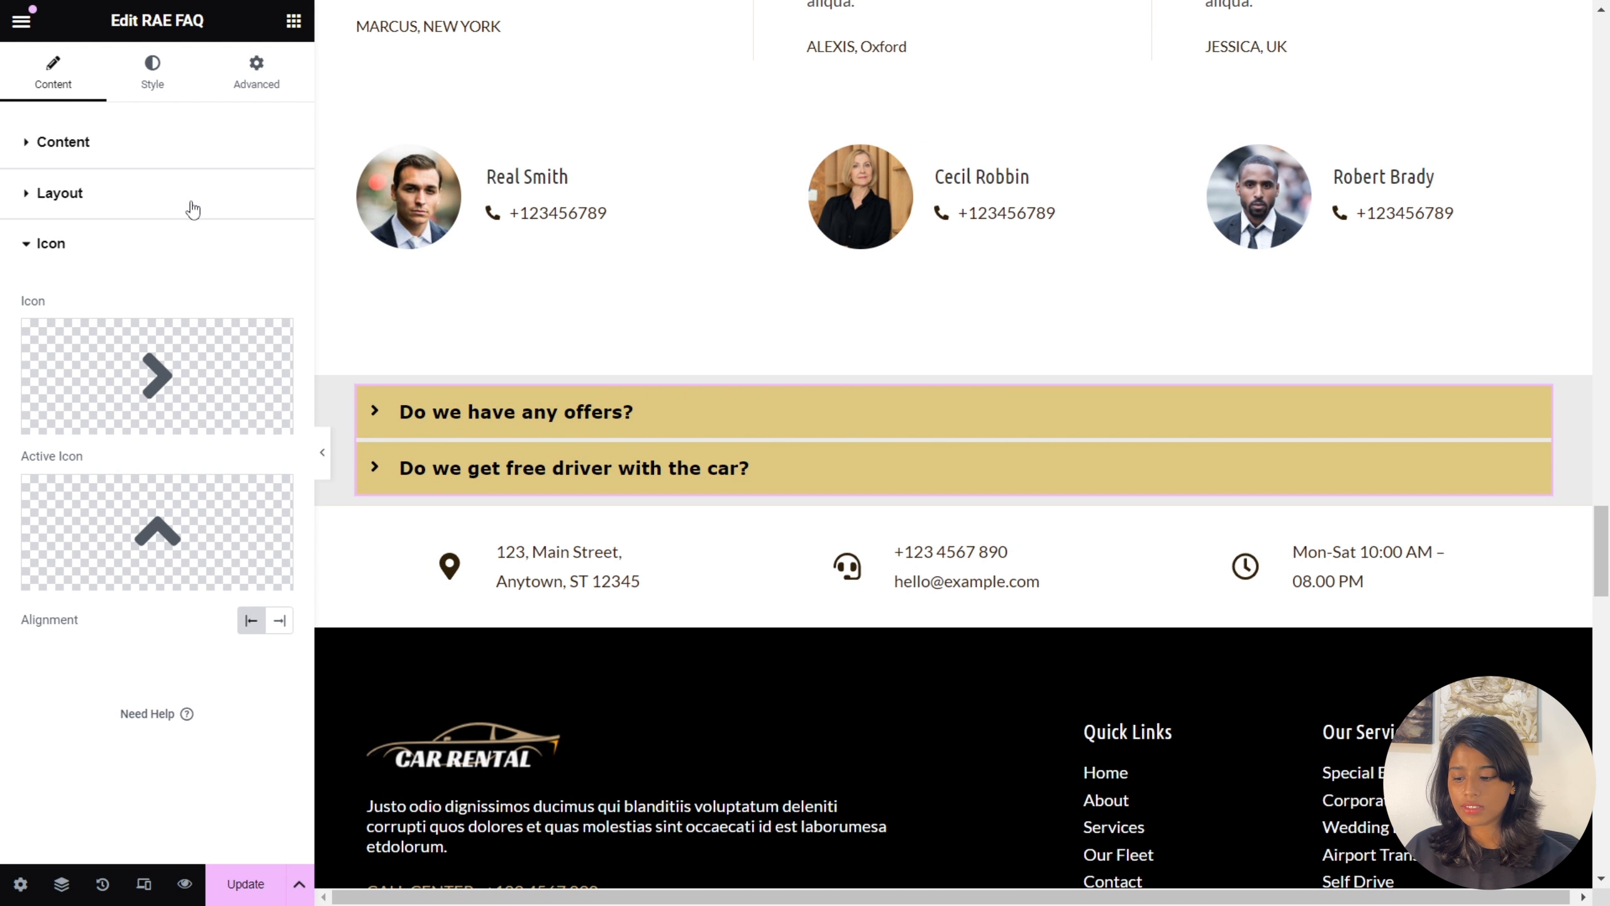
- Examine the border style options available for the FAQ box
click(153, 95)
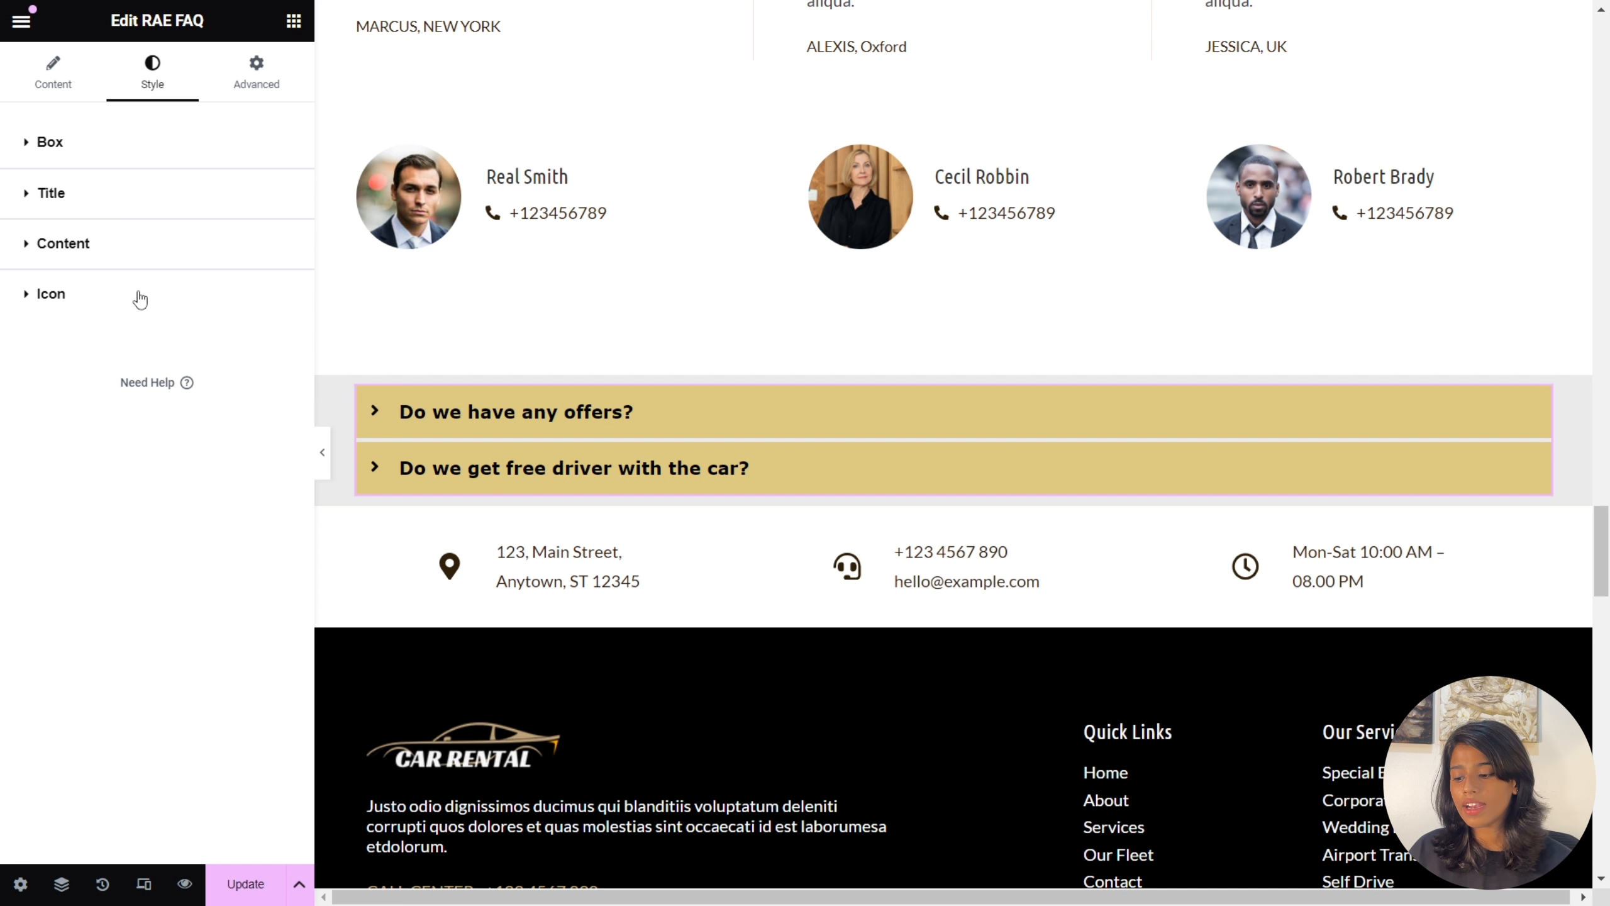
click(59, 161)
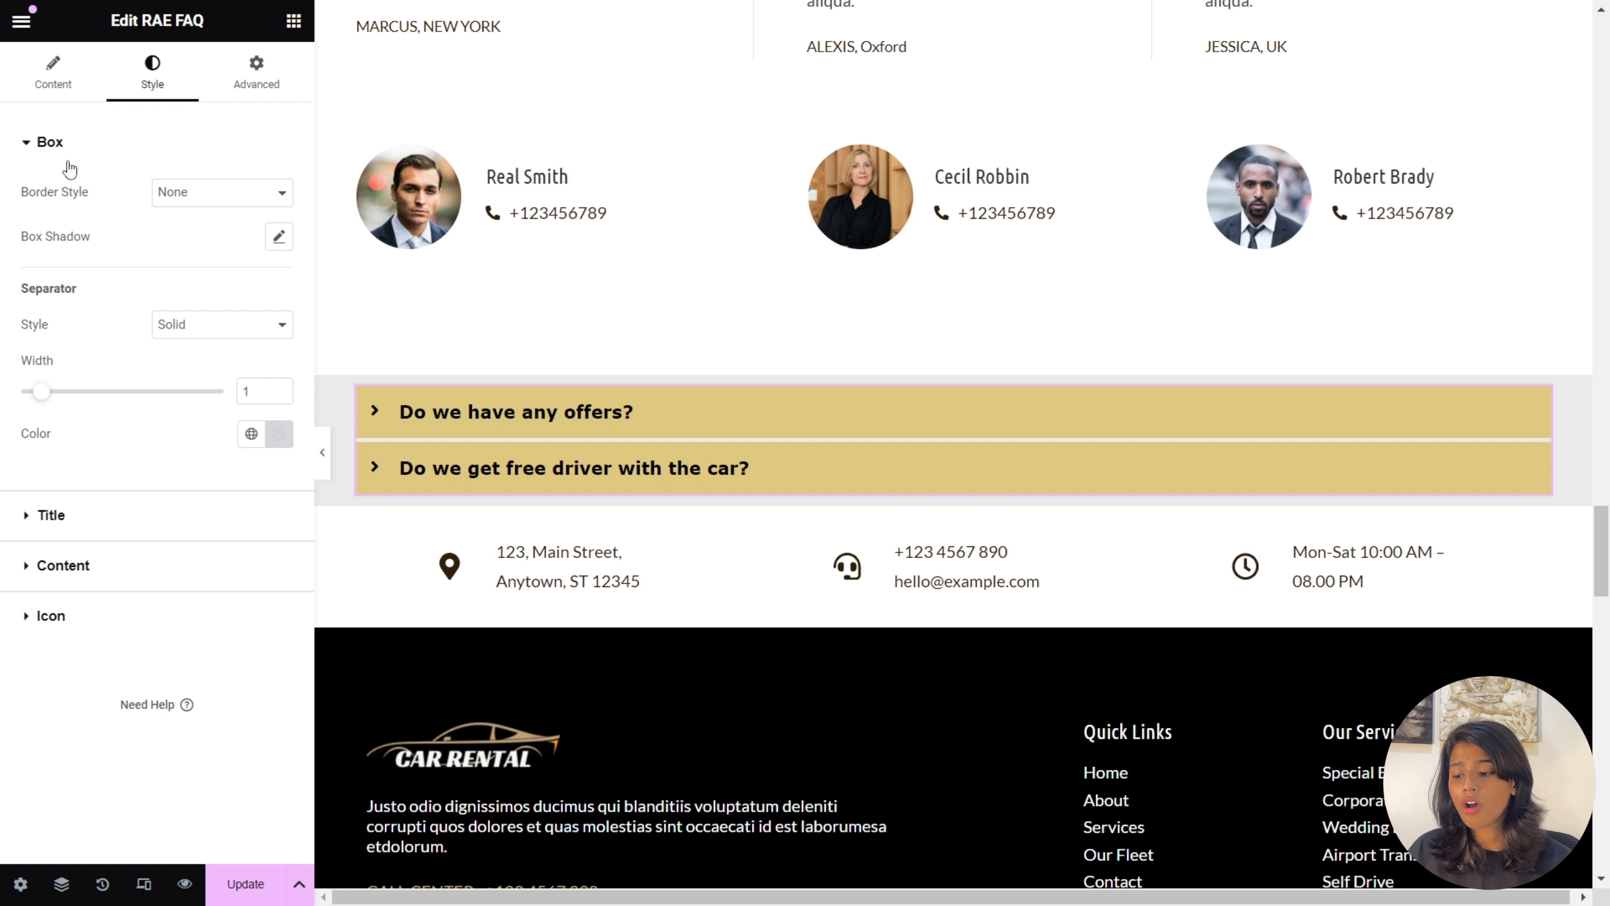
click(242, 208)
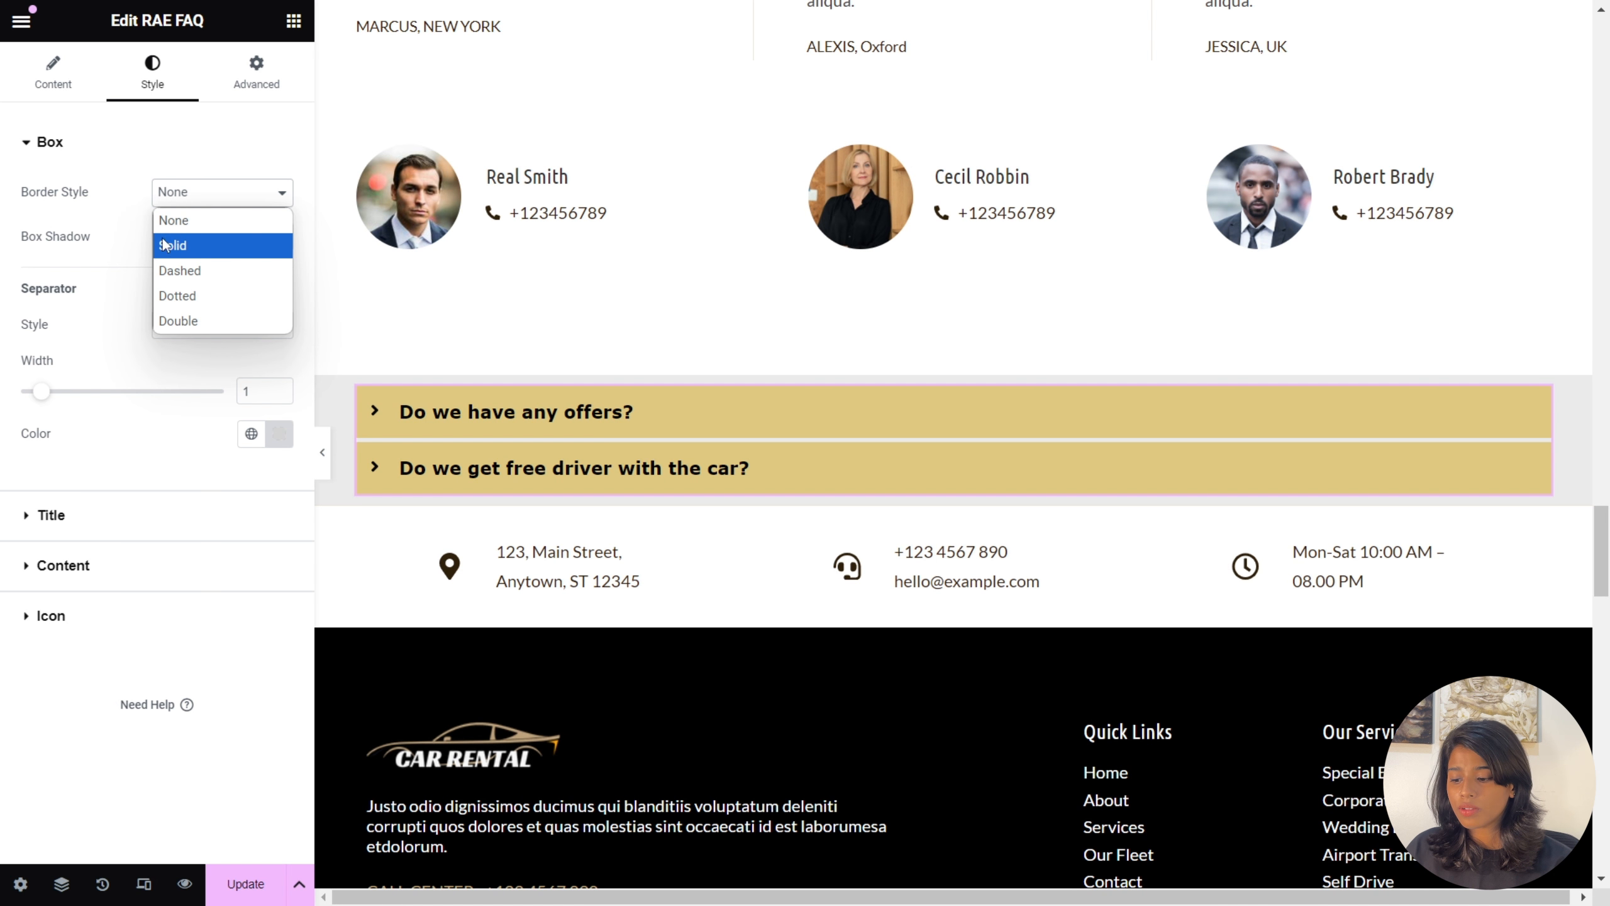
click(116, 230)
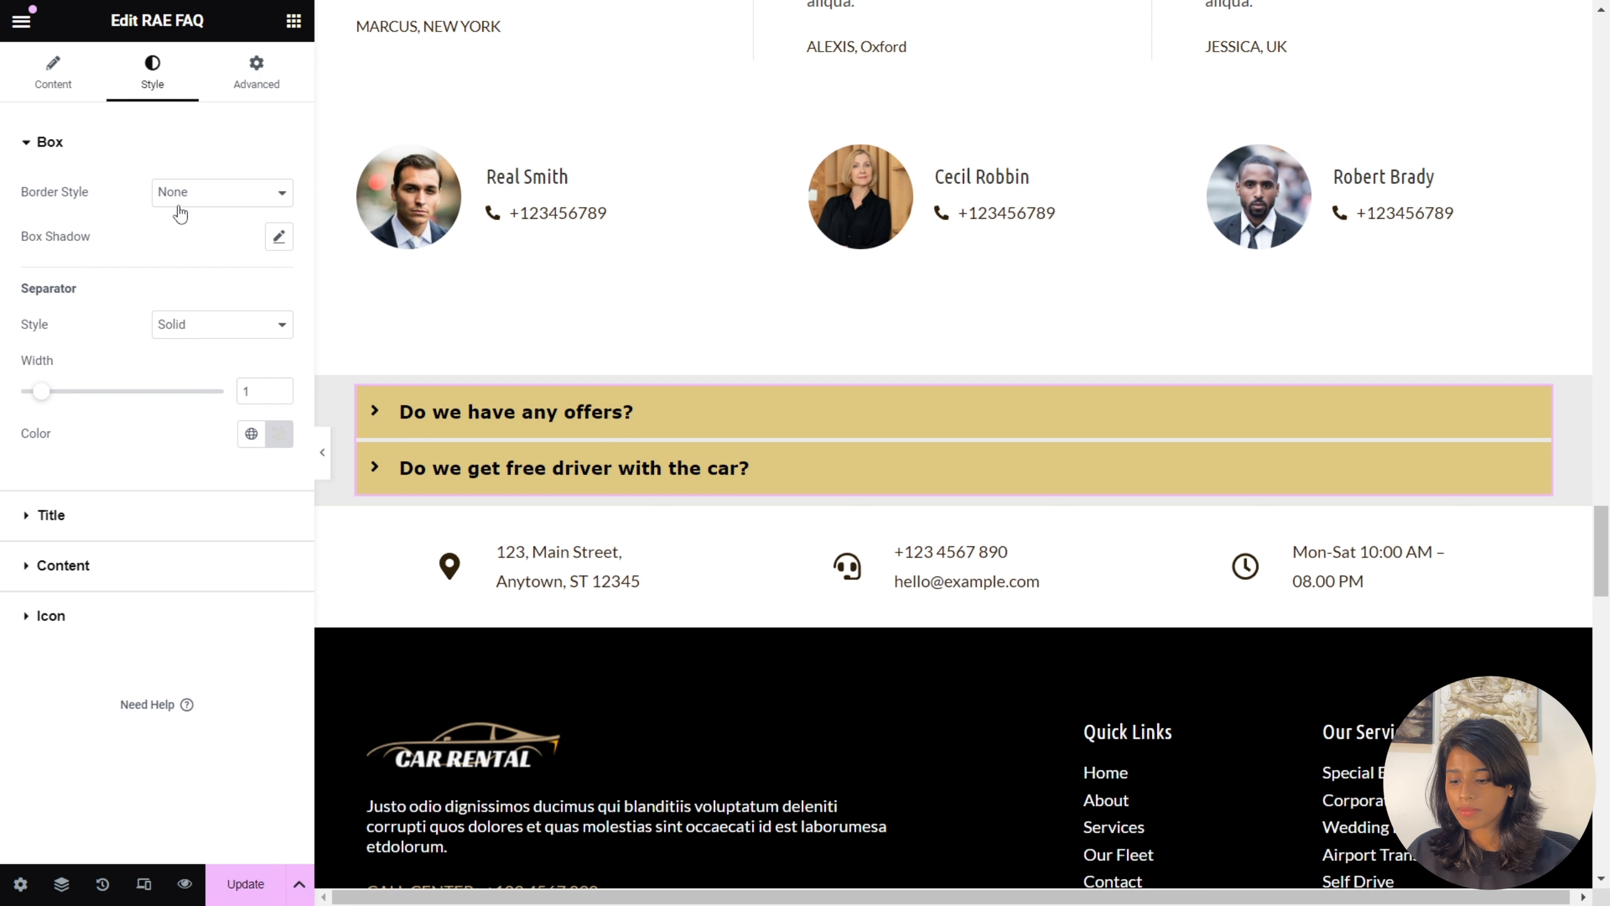
click(202, 194)
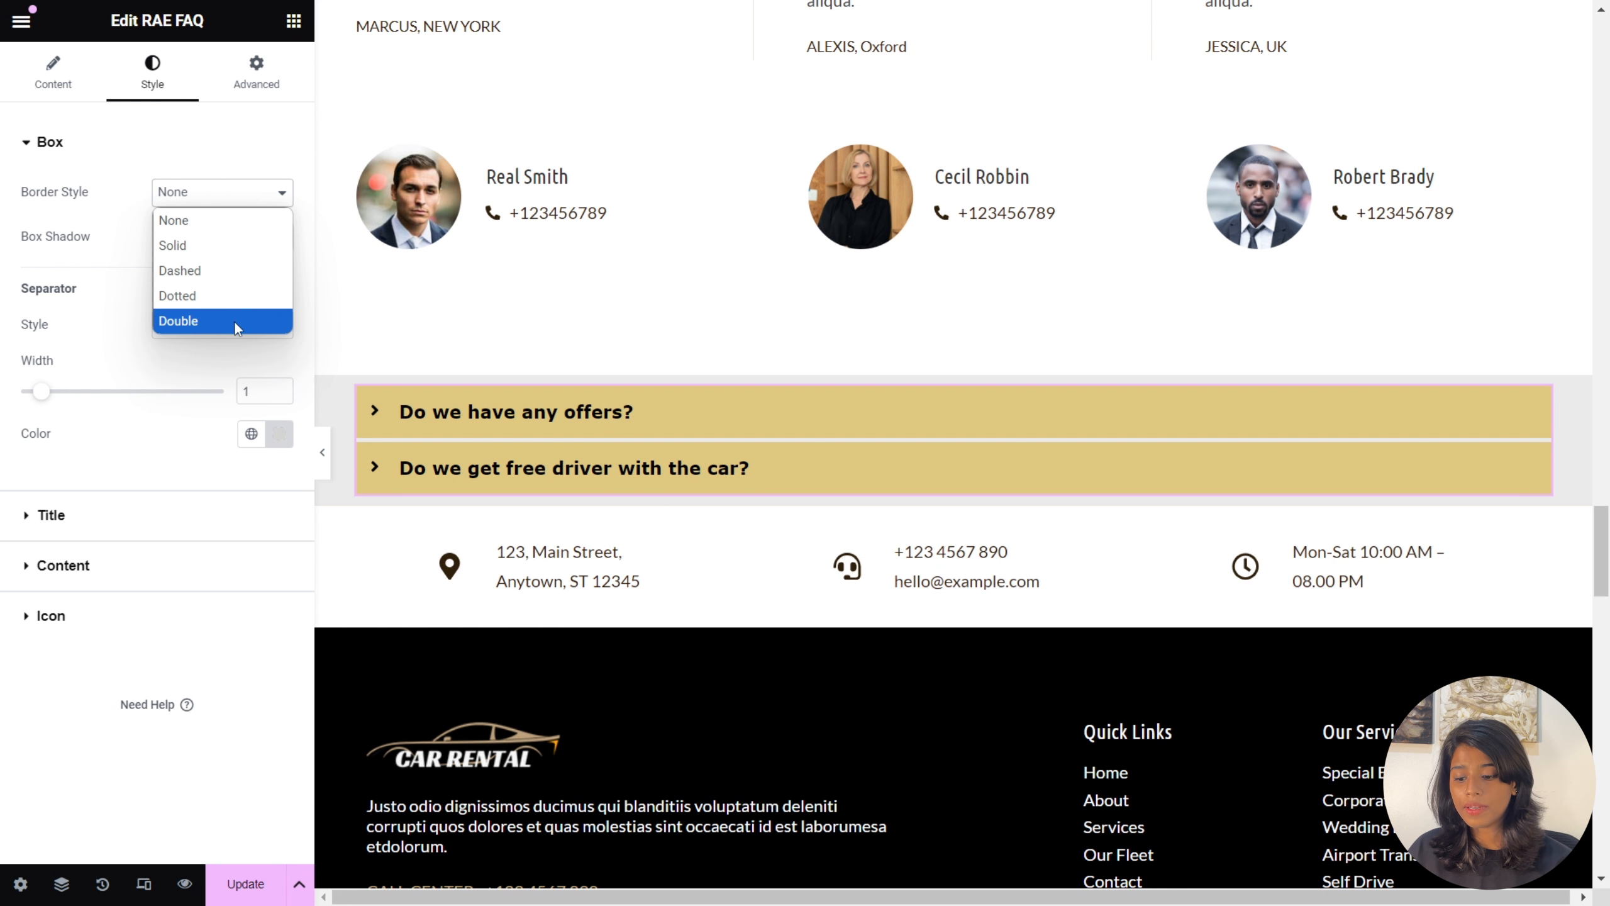
click(279, 196)
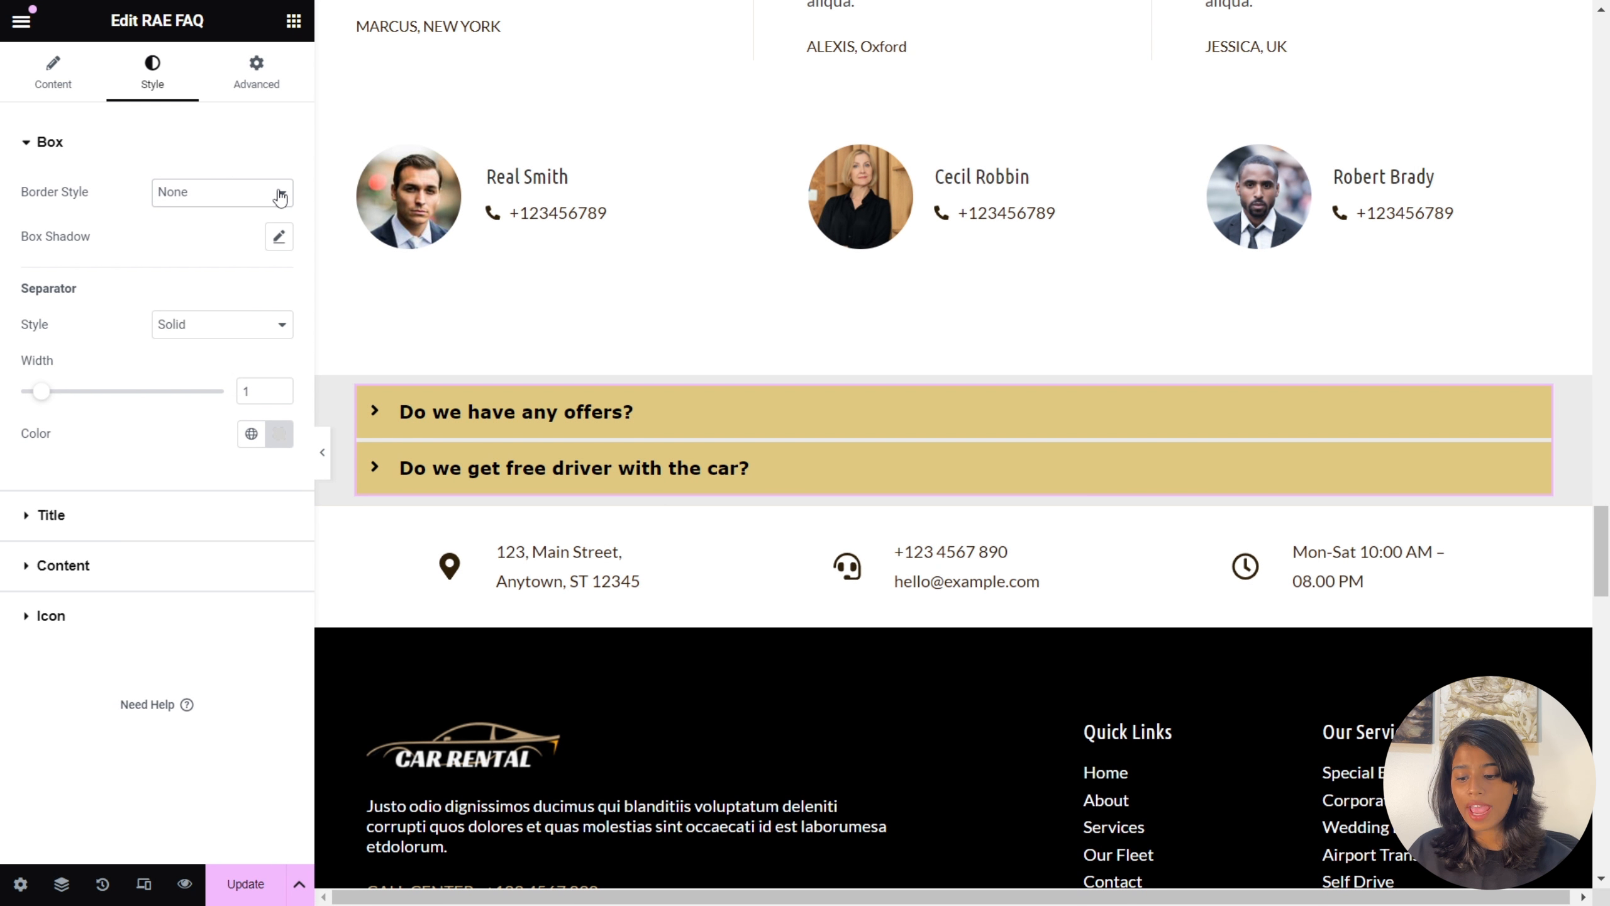
- Apply the default box shadow to the FAQ boxes and check the separator style options
click(278, 236)
click(227, 324)
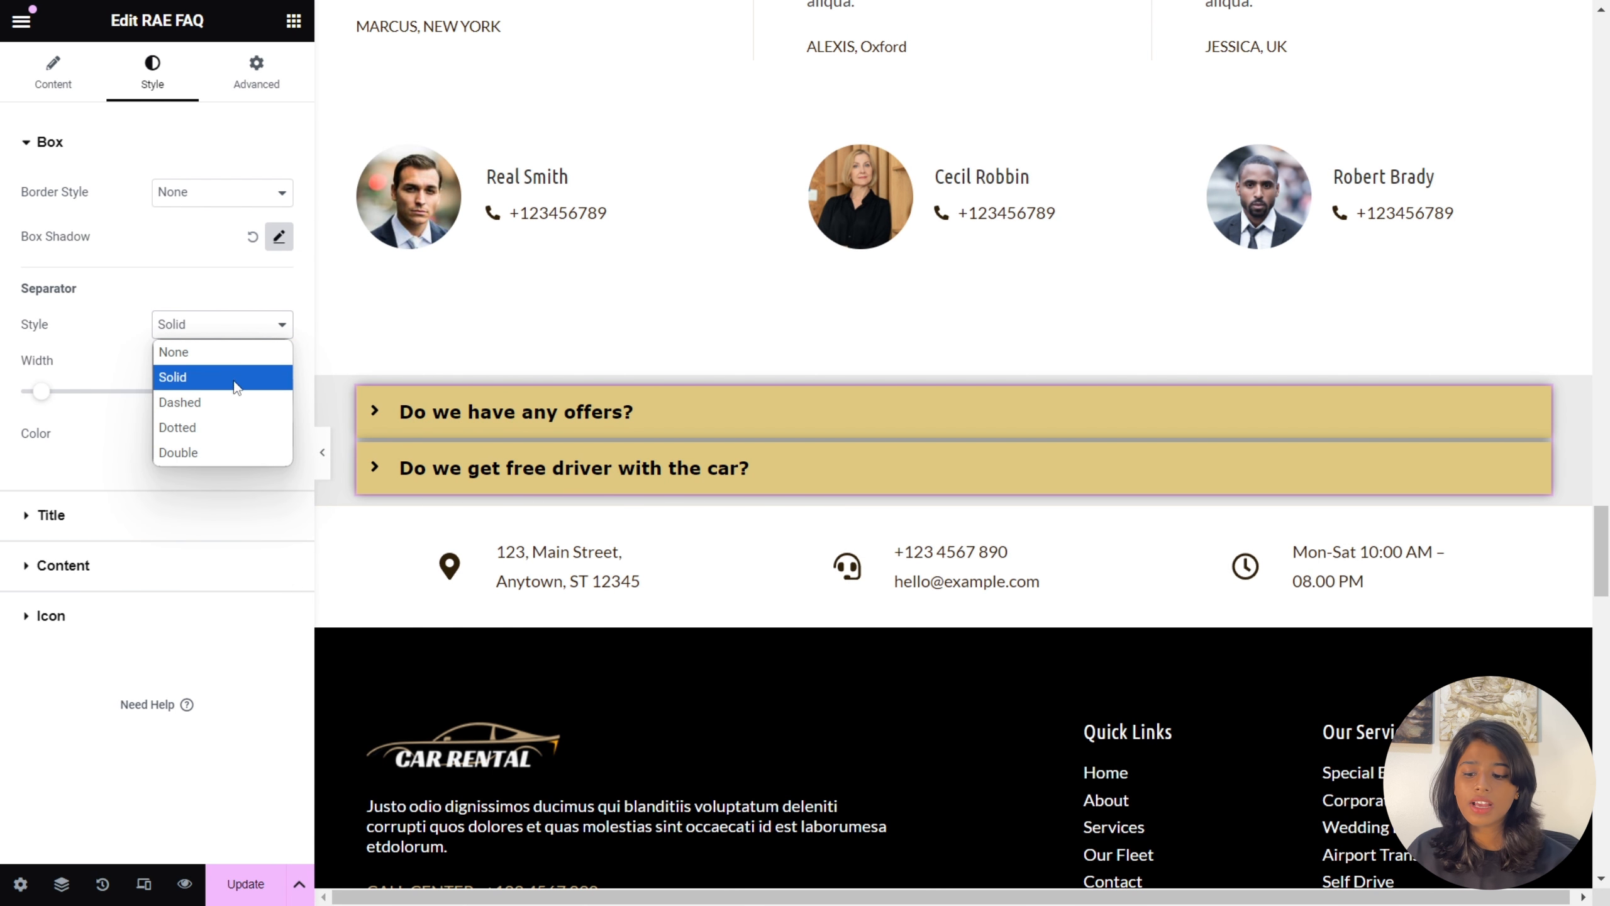
click(244, 295)
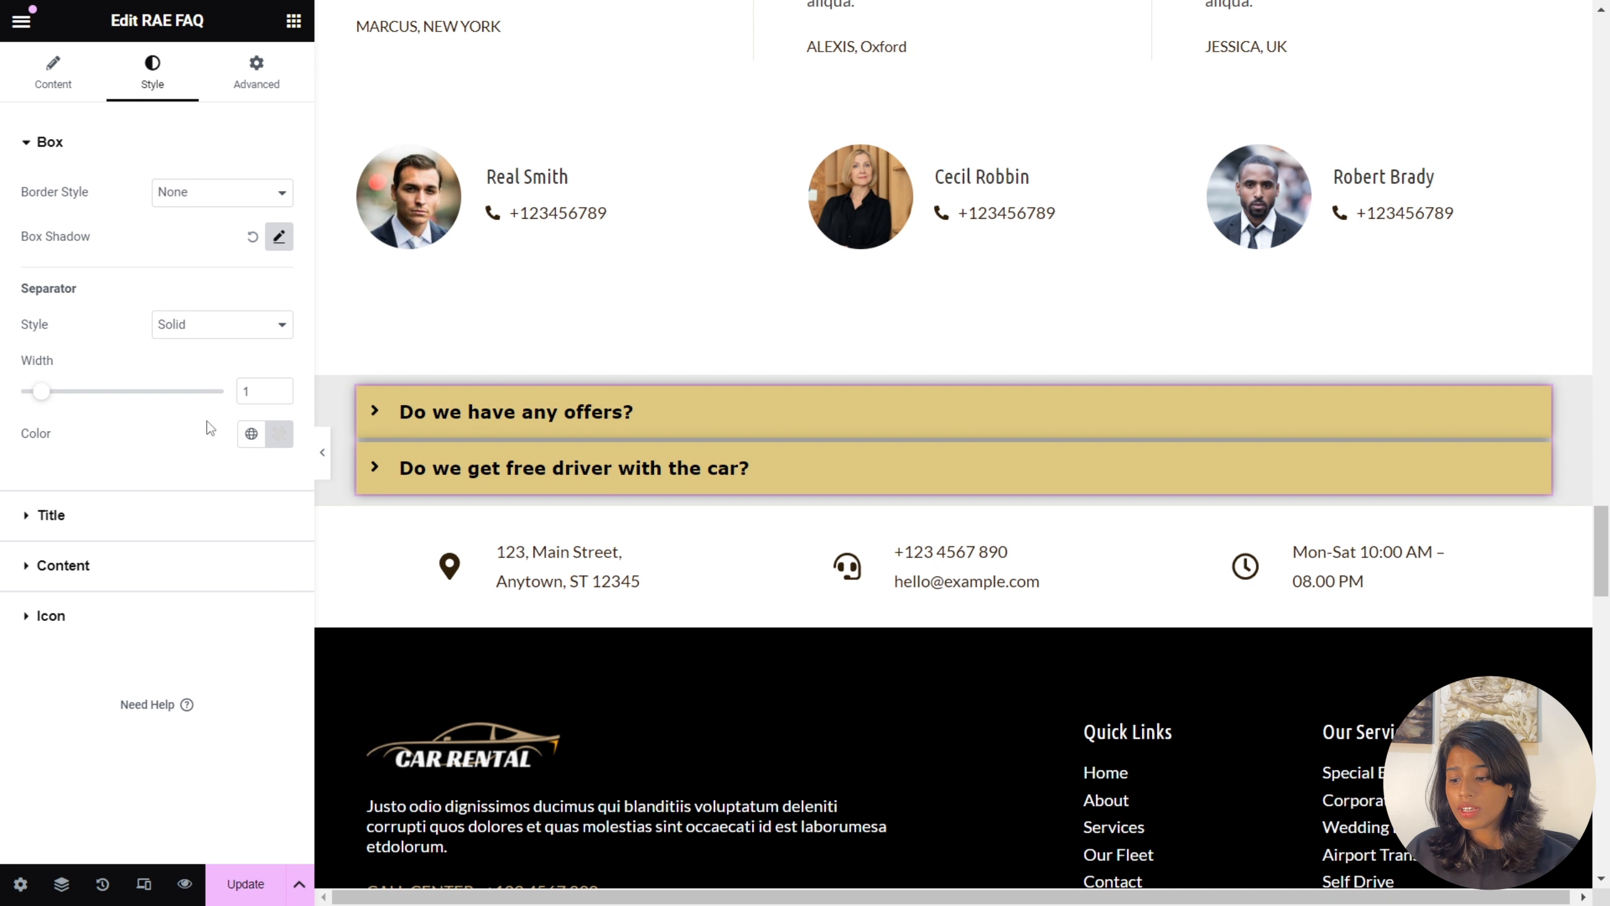
- Examine the HTML tag options and typography settings of the FAQ titles, keeping the span tag
click(112, 519)
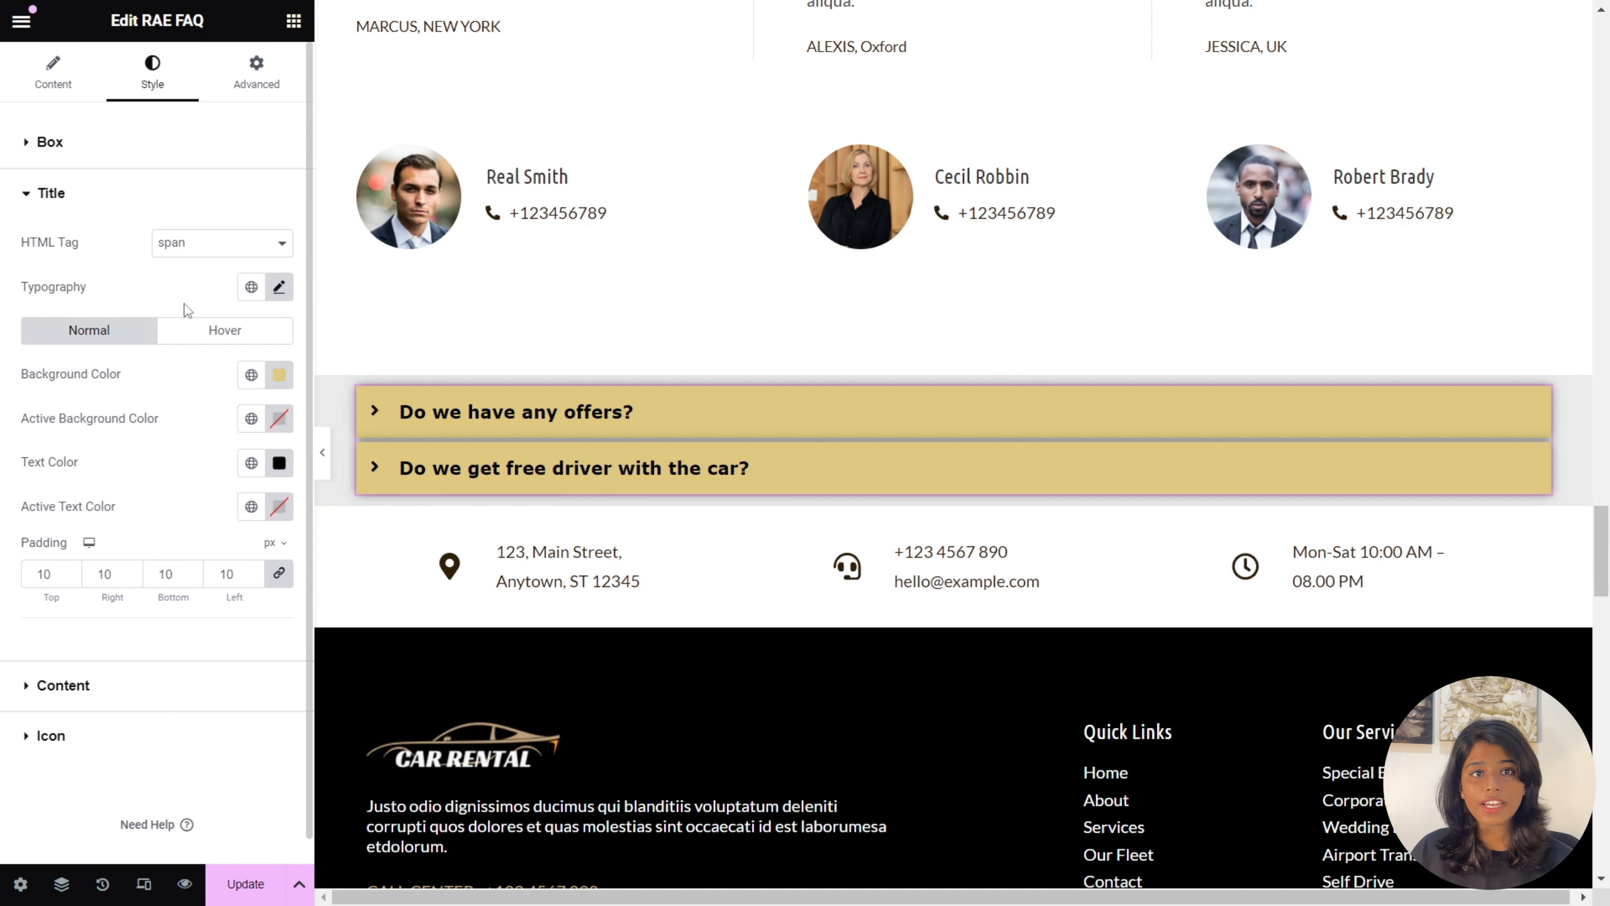
click(222, 243)
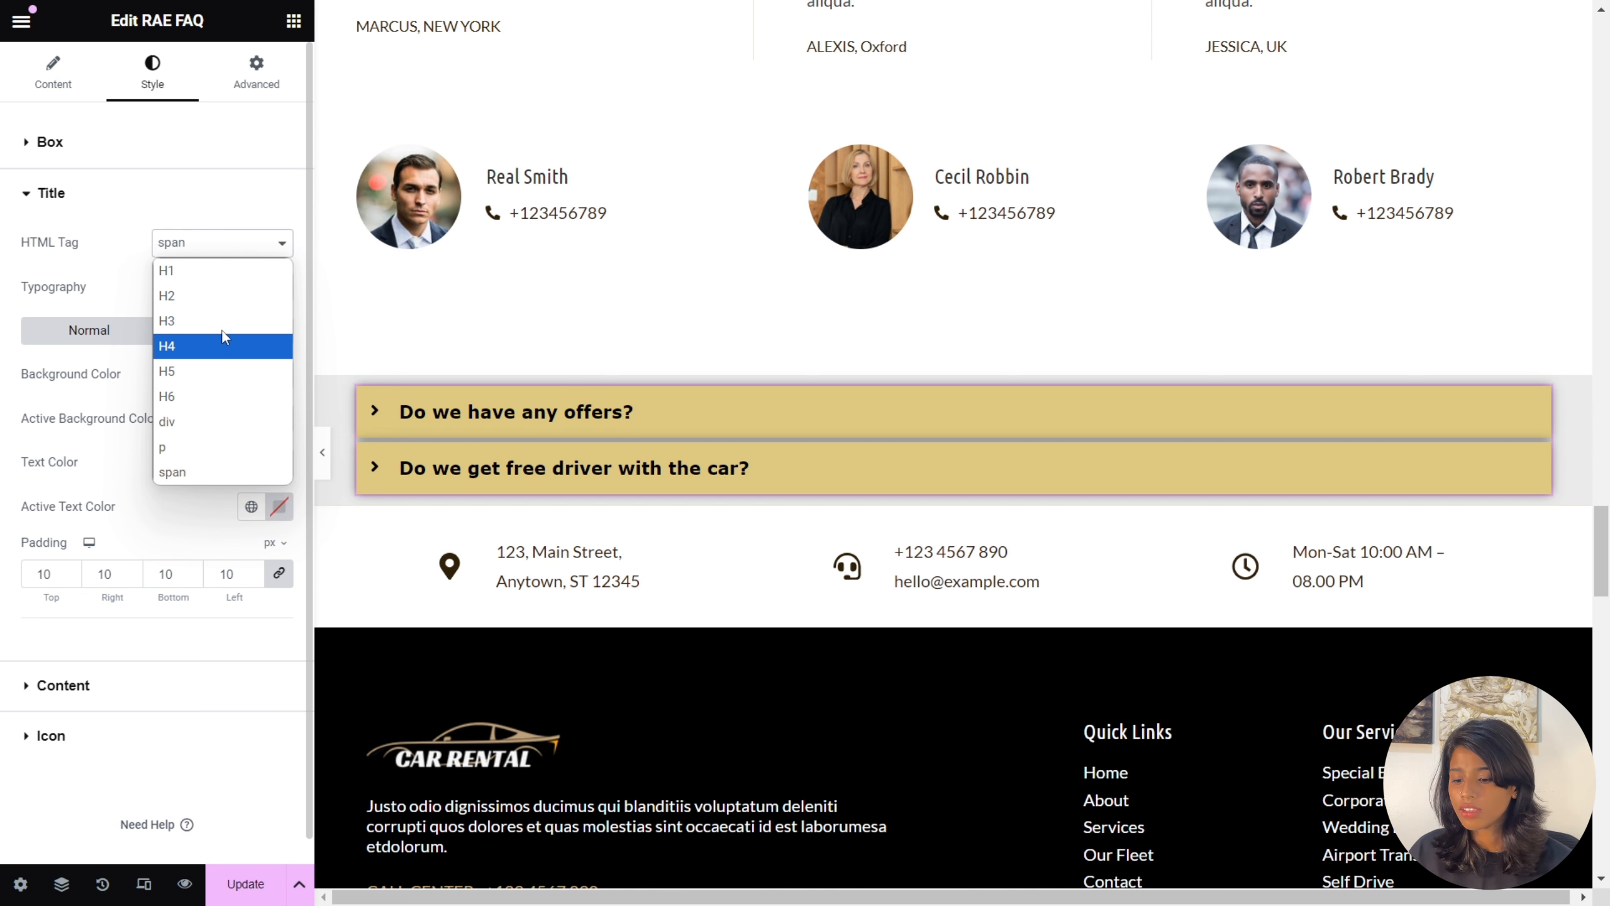
click(211, 473)
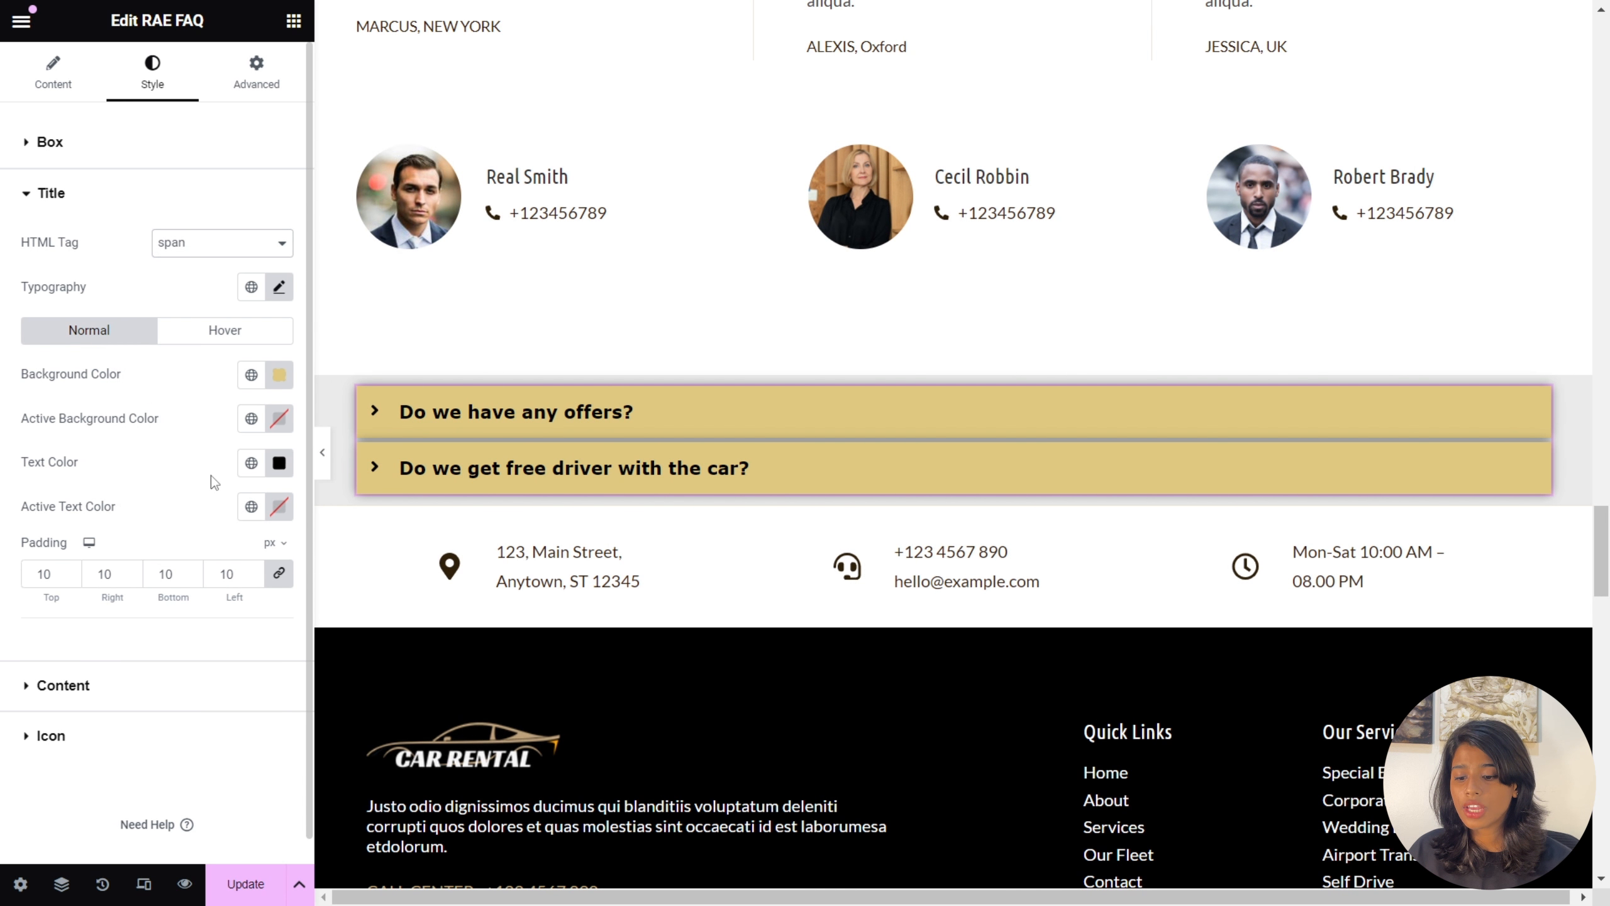
click(280, 287)
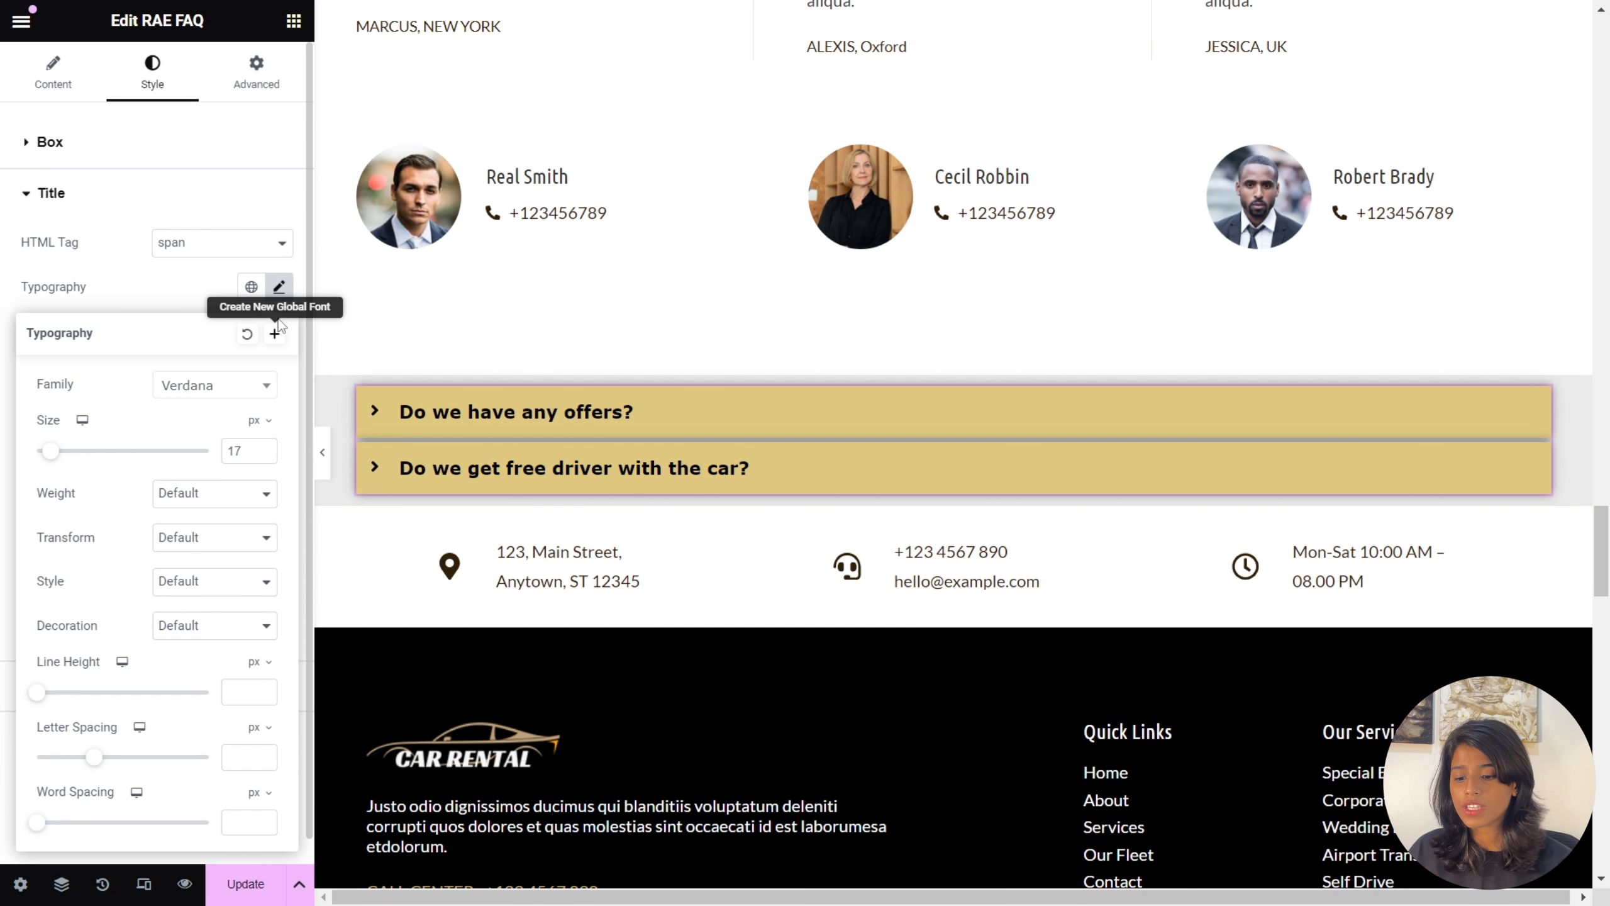
click(279, 290)
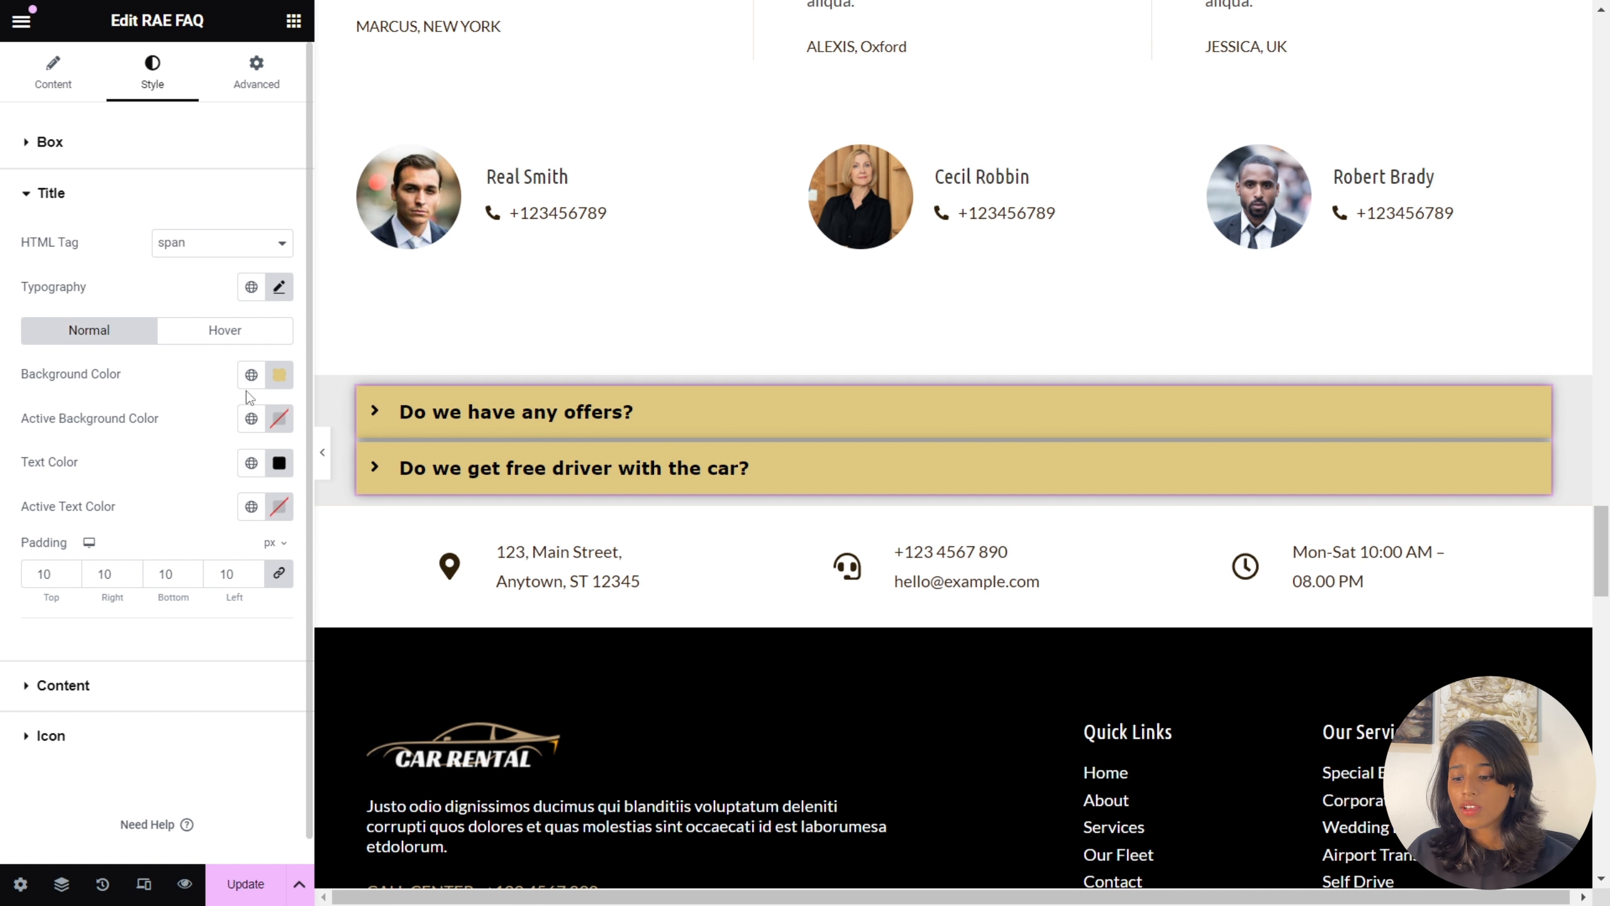
- Check the FAQ titles' background, active background, text and active text colors, and set the title padding to 11 px on all sides
click(279, 375)
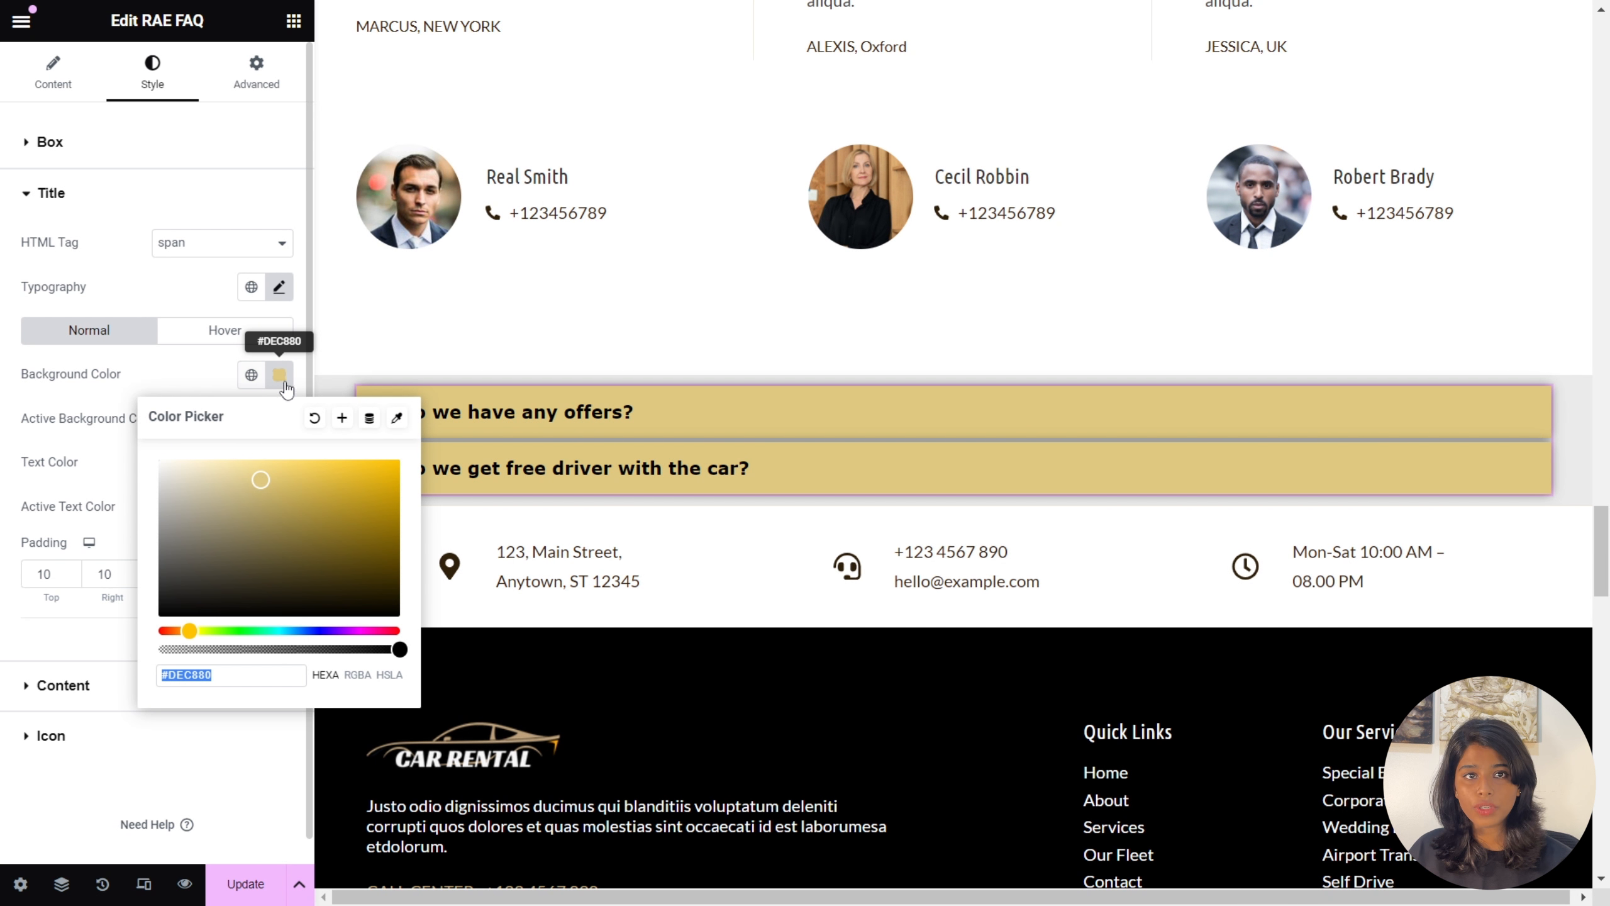
click(279, 375)
click(279, 419)
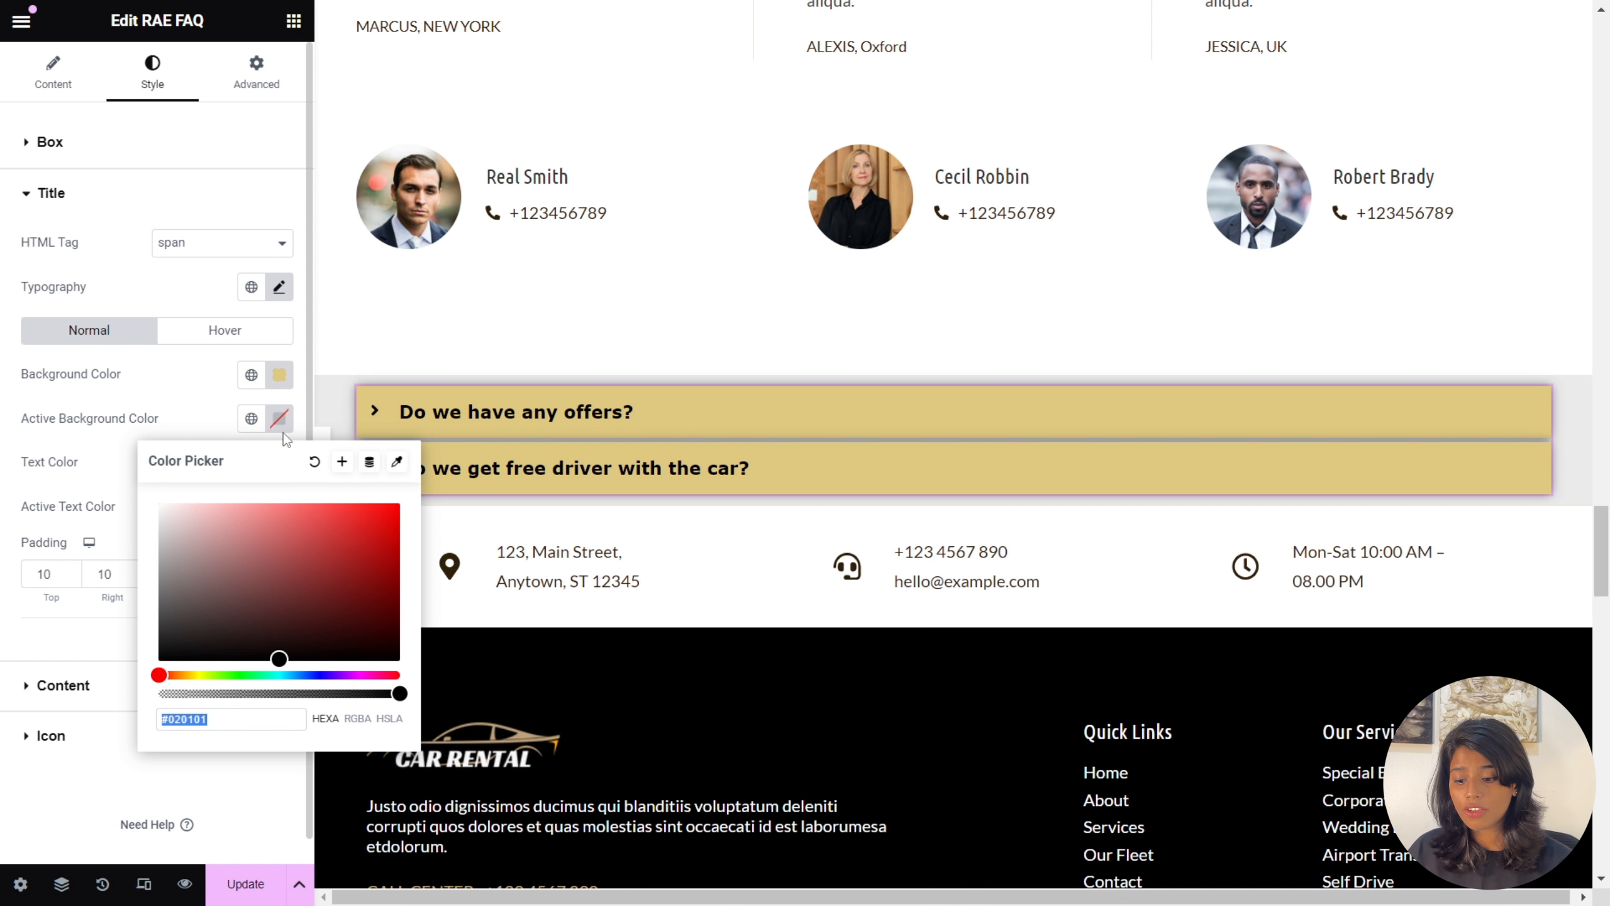
click(280, 420)
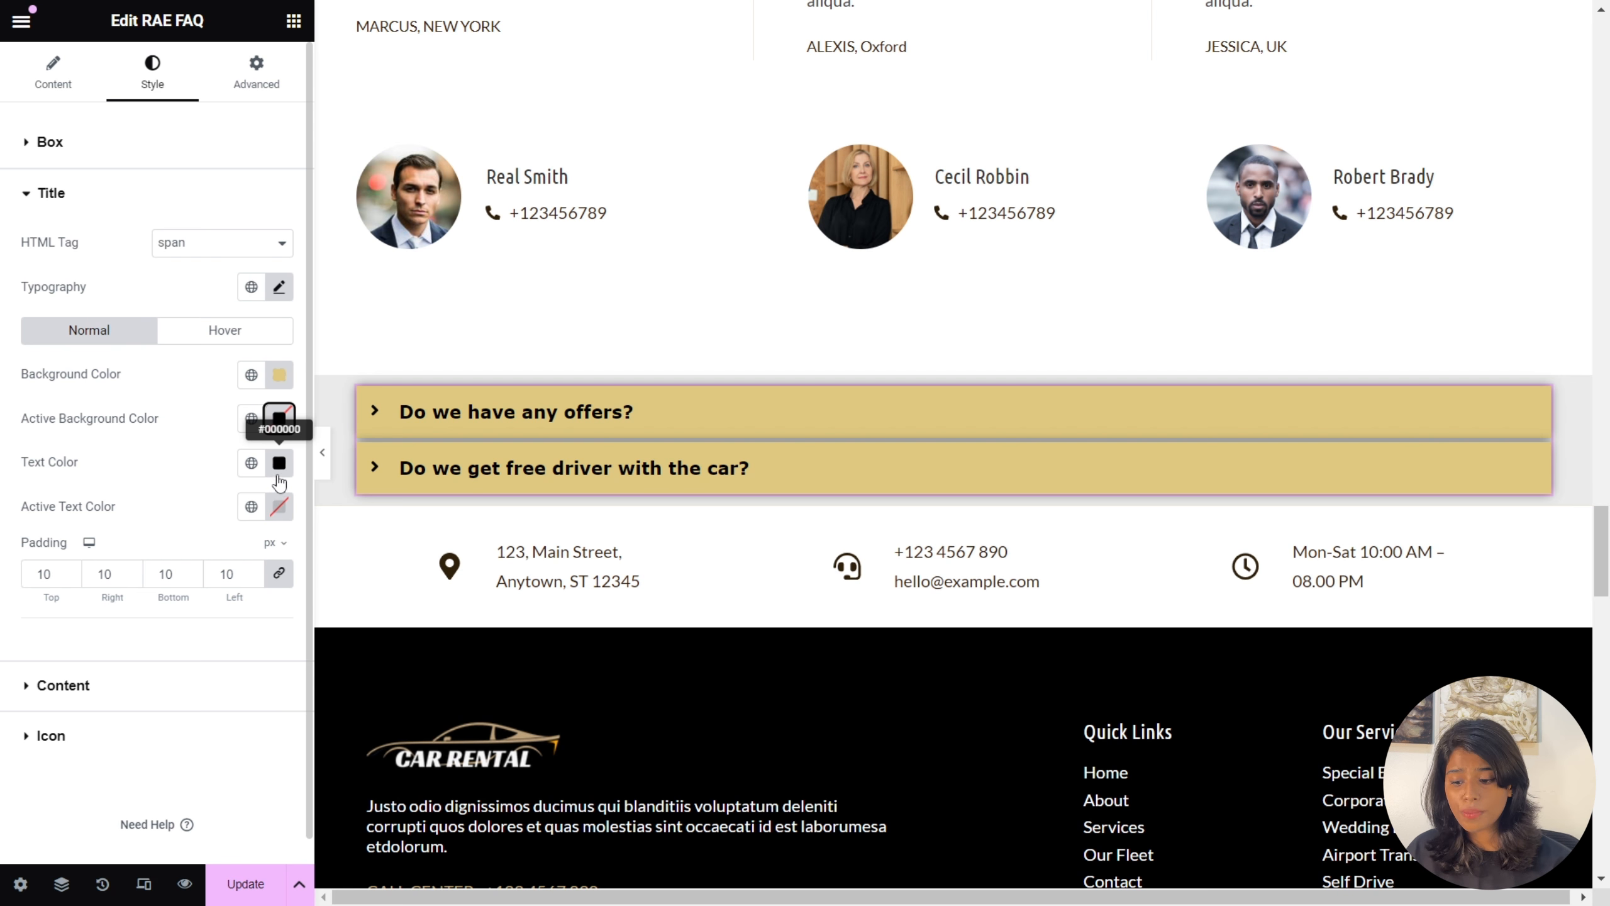
click(279, 464)
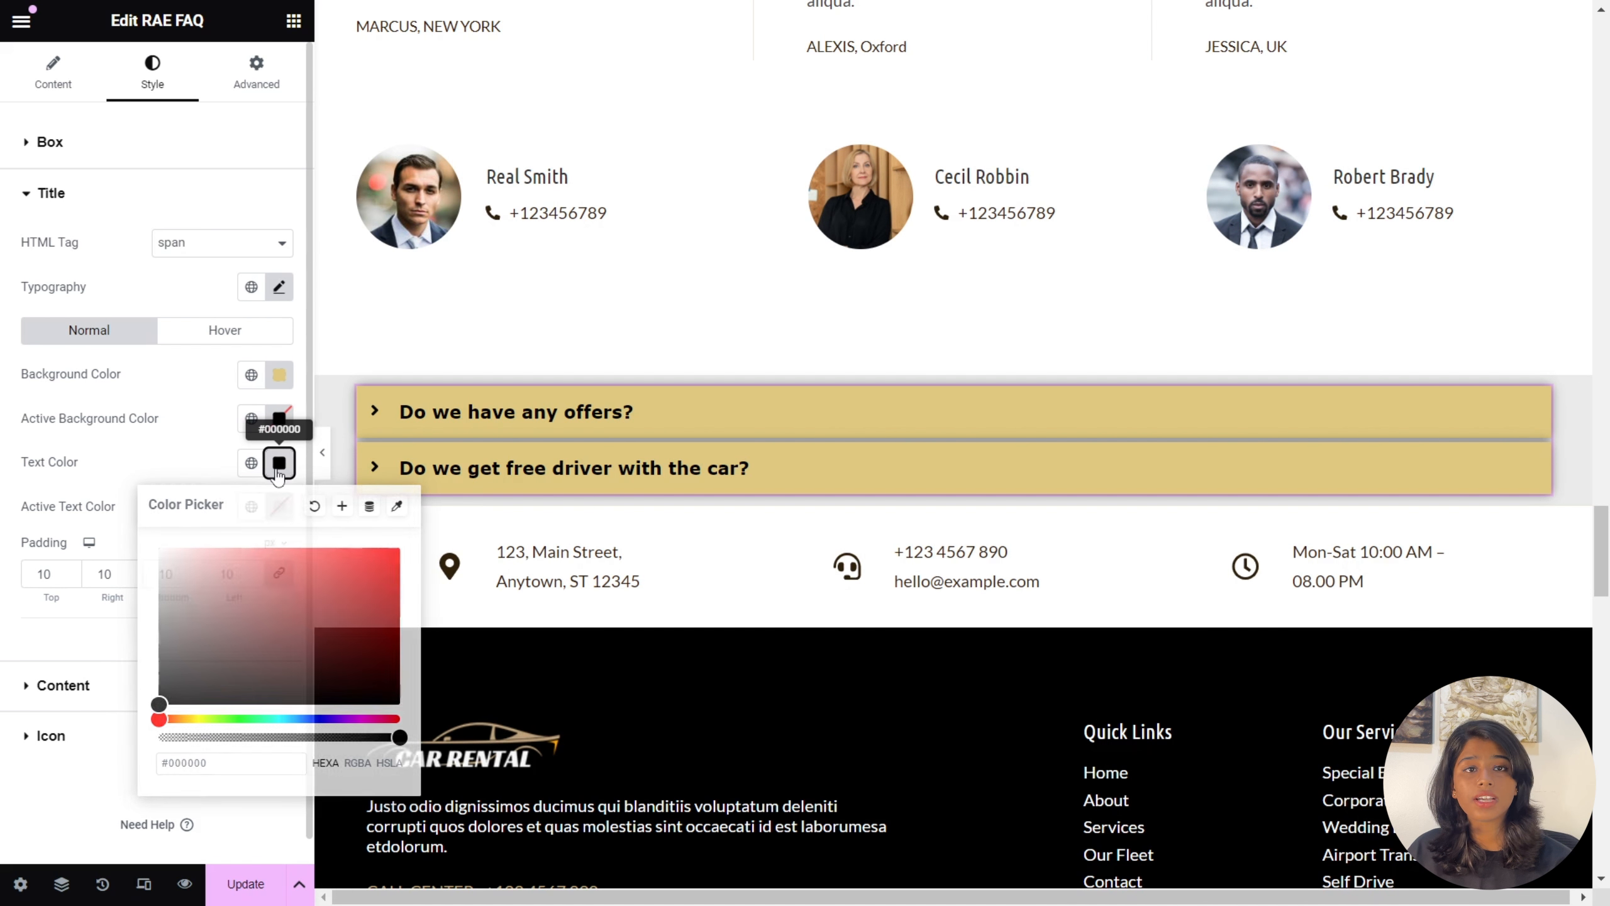
click(278, 464)
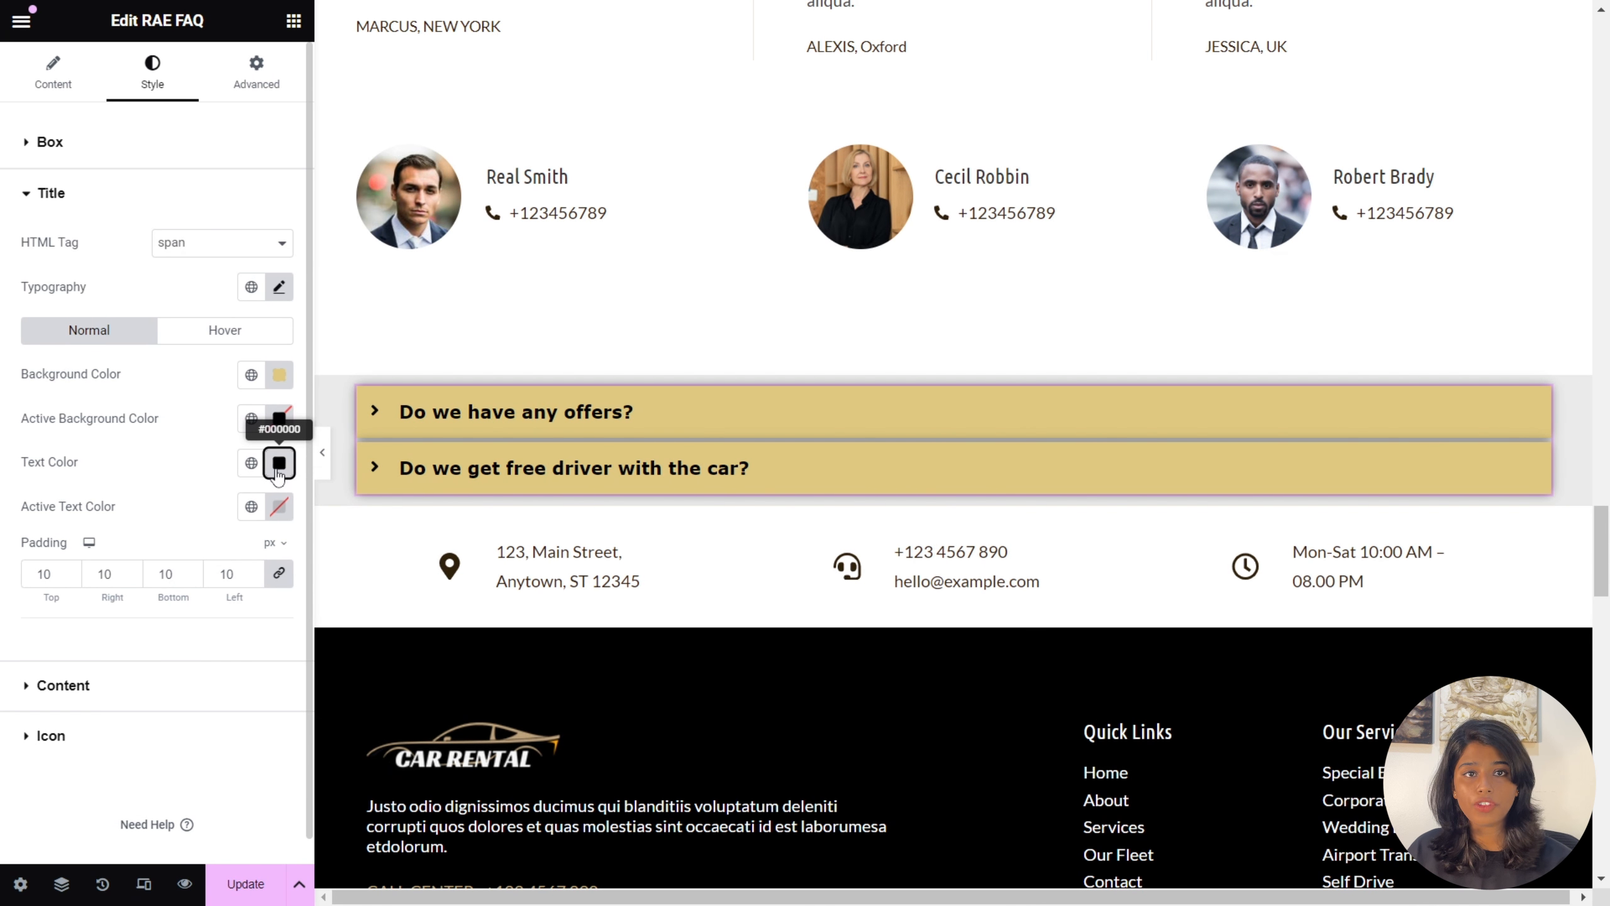
click(277, 511)
click(273, 521)
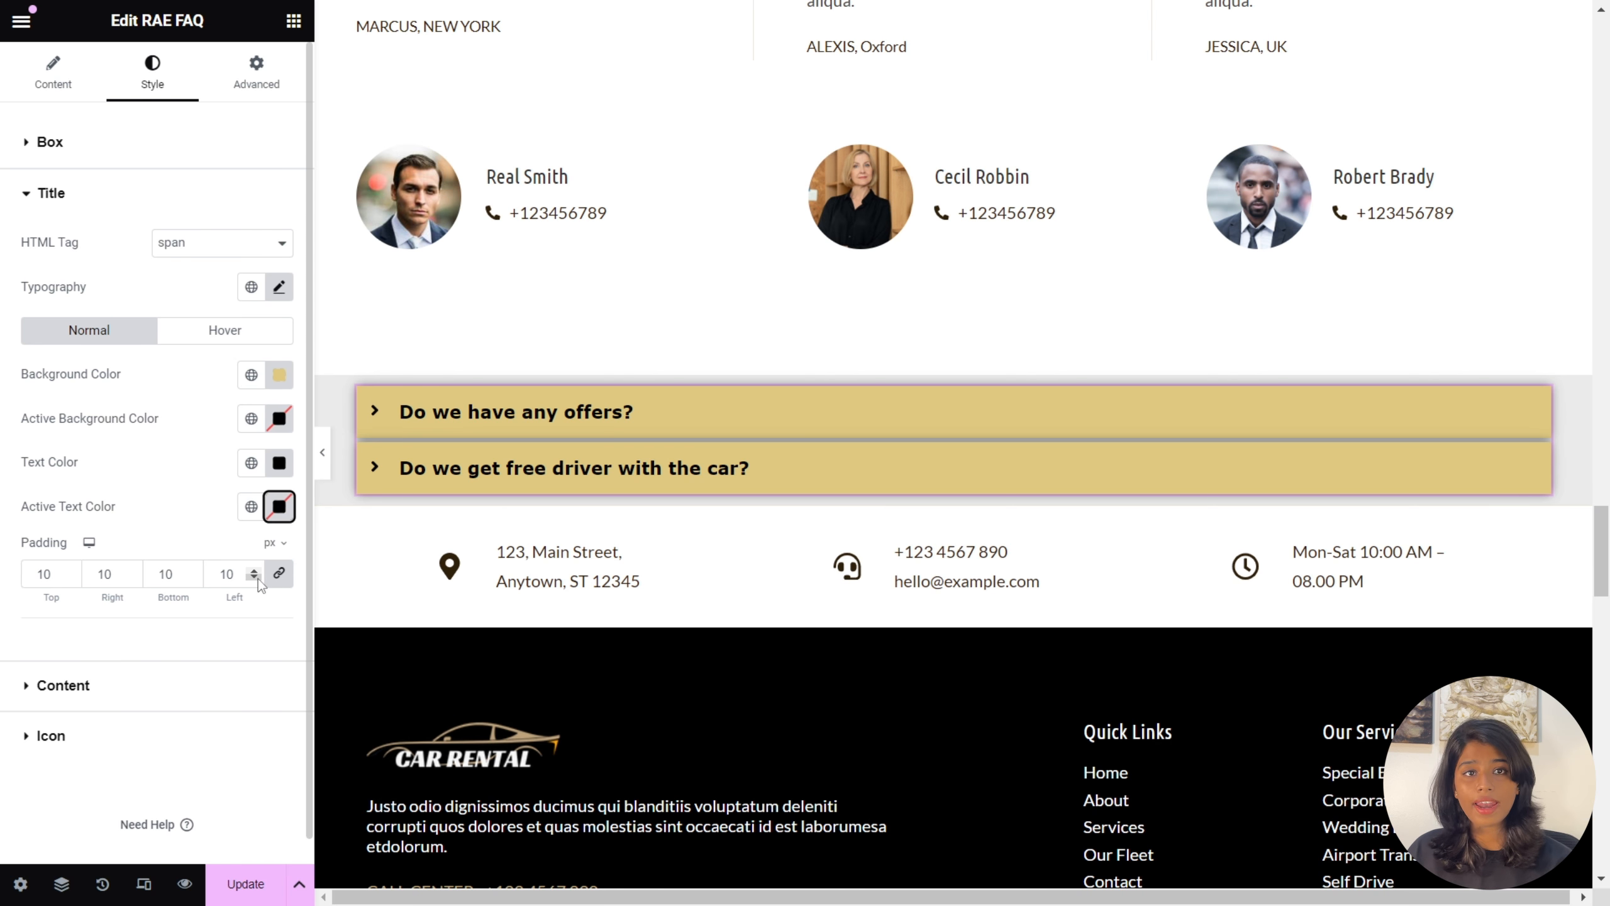
click(255, 571)
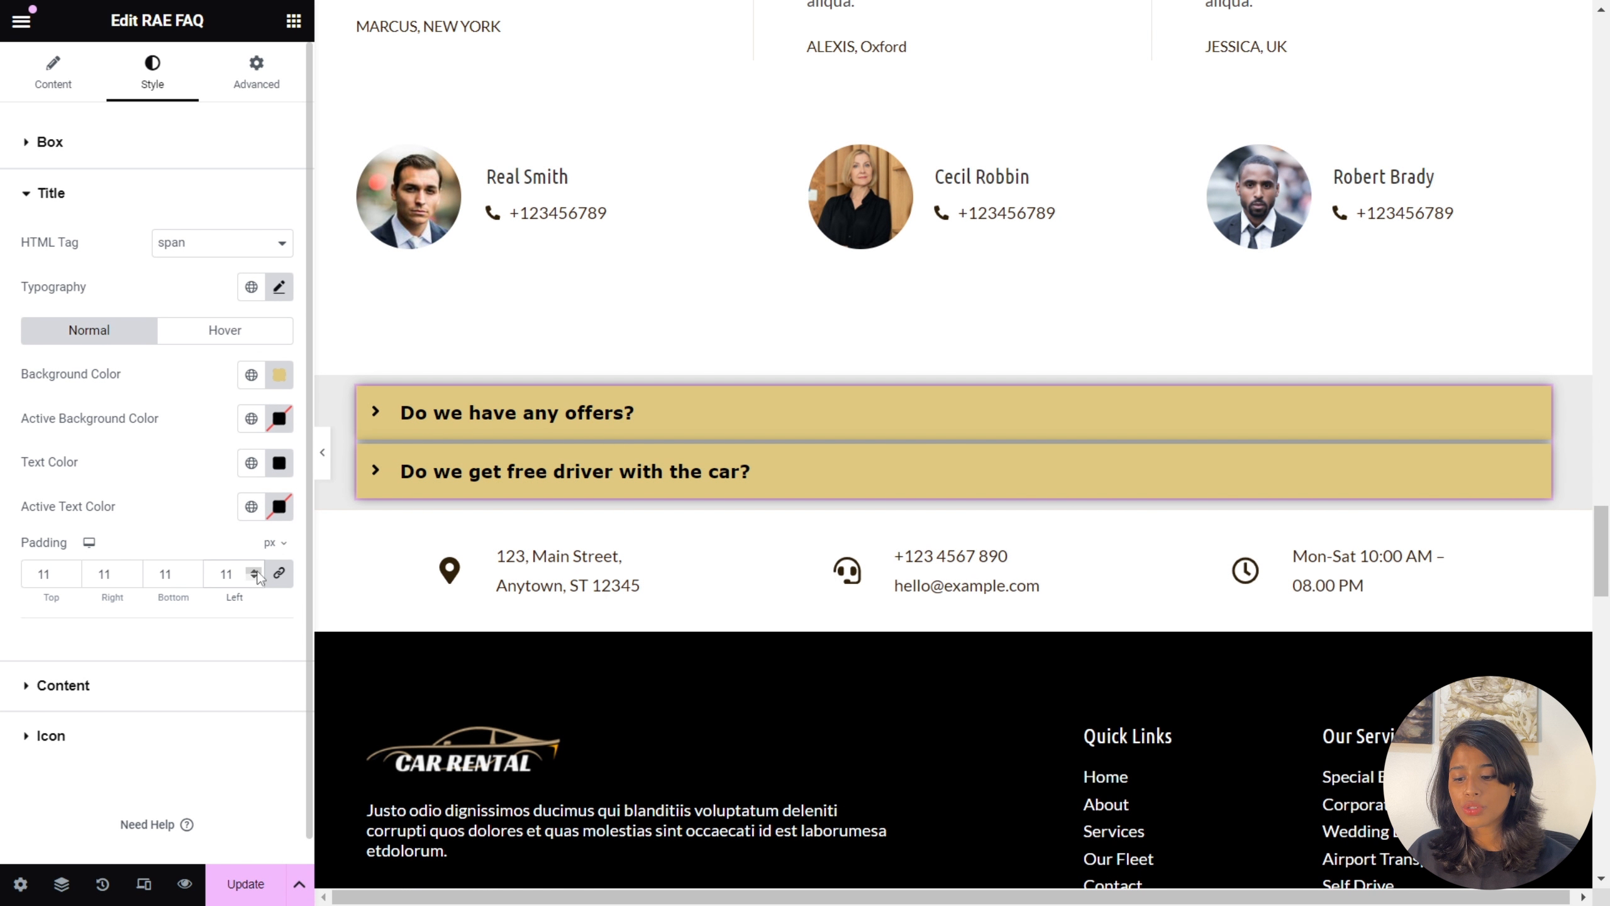
- Review the FAQ content's typography, background color and text color, and set the content padding to 9 px on all sides
scroll(244, 660, down, 1)
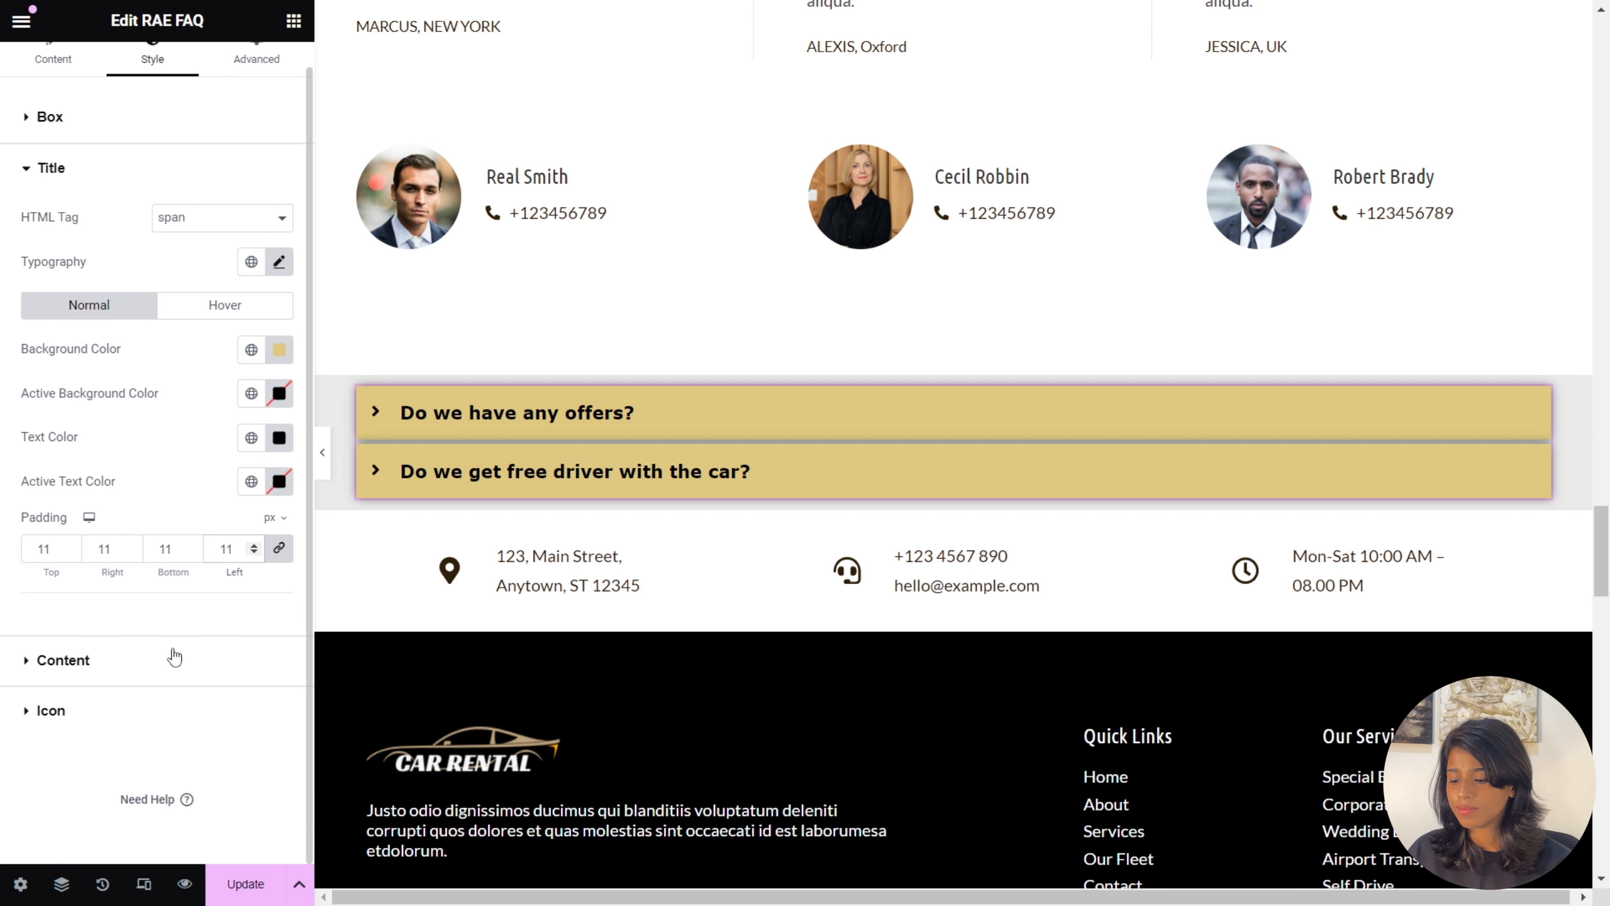
click(111, 663)
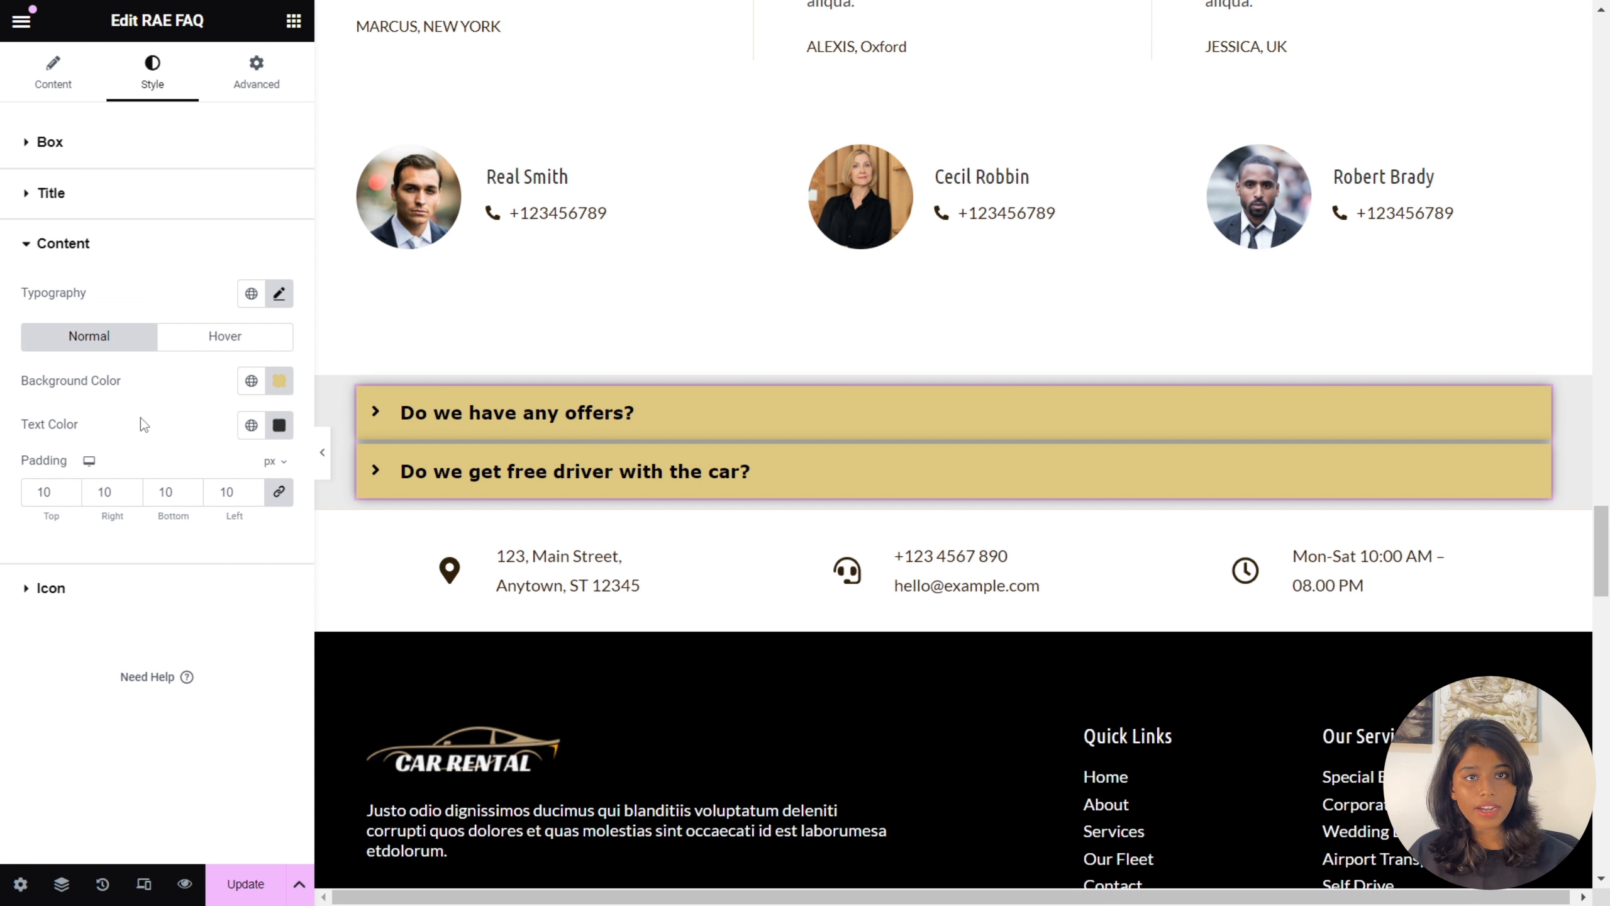
click(279, 295)
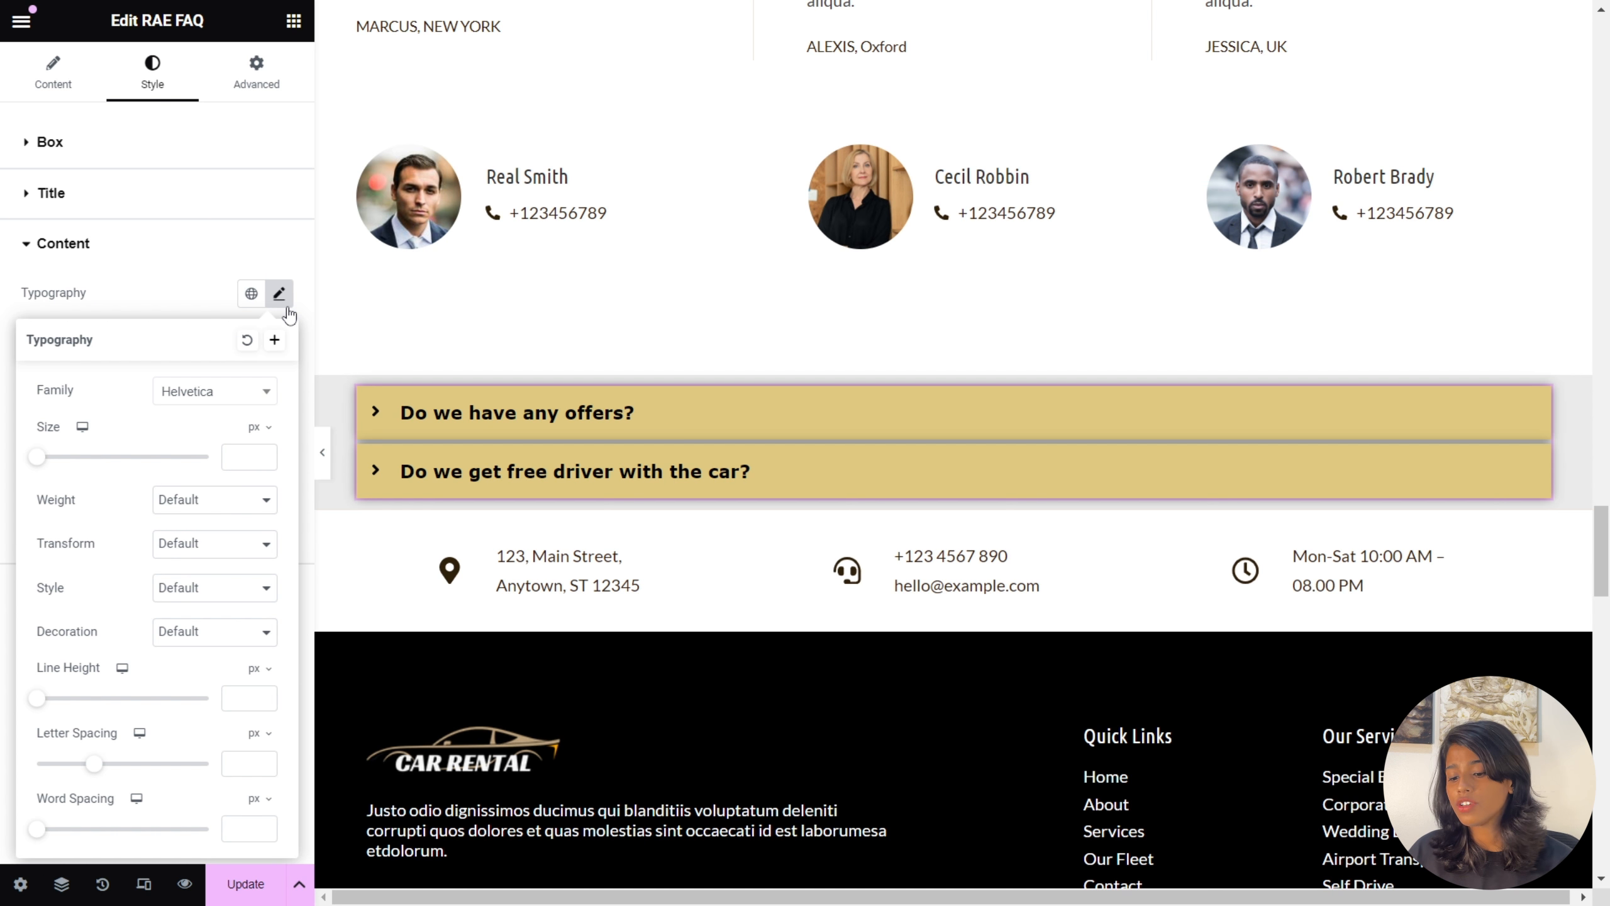
click(283, 299)
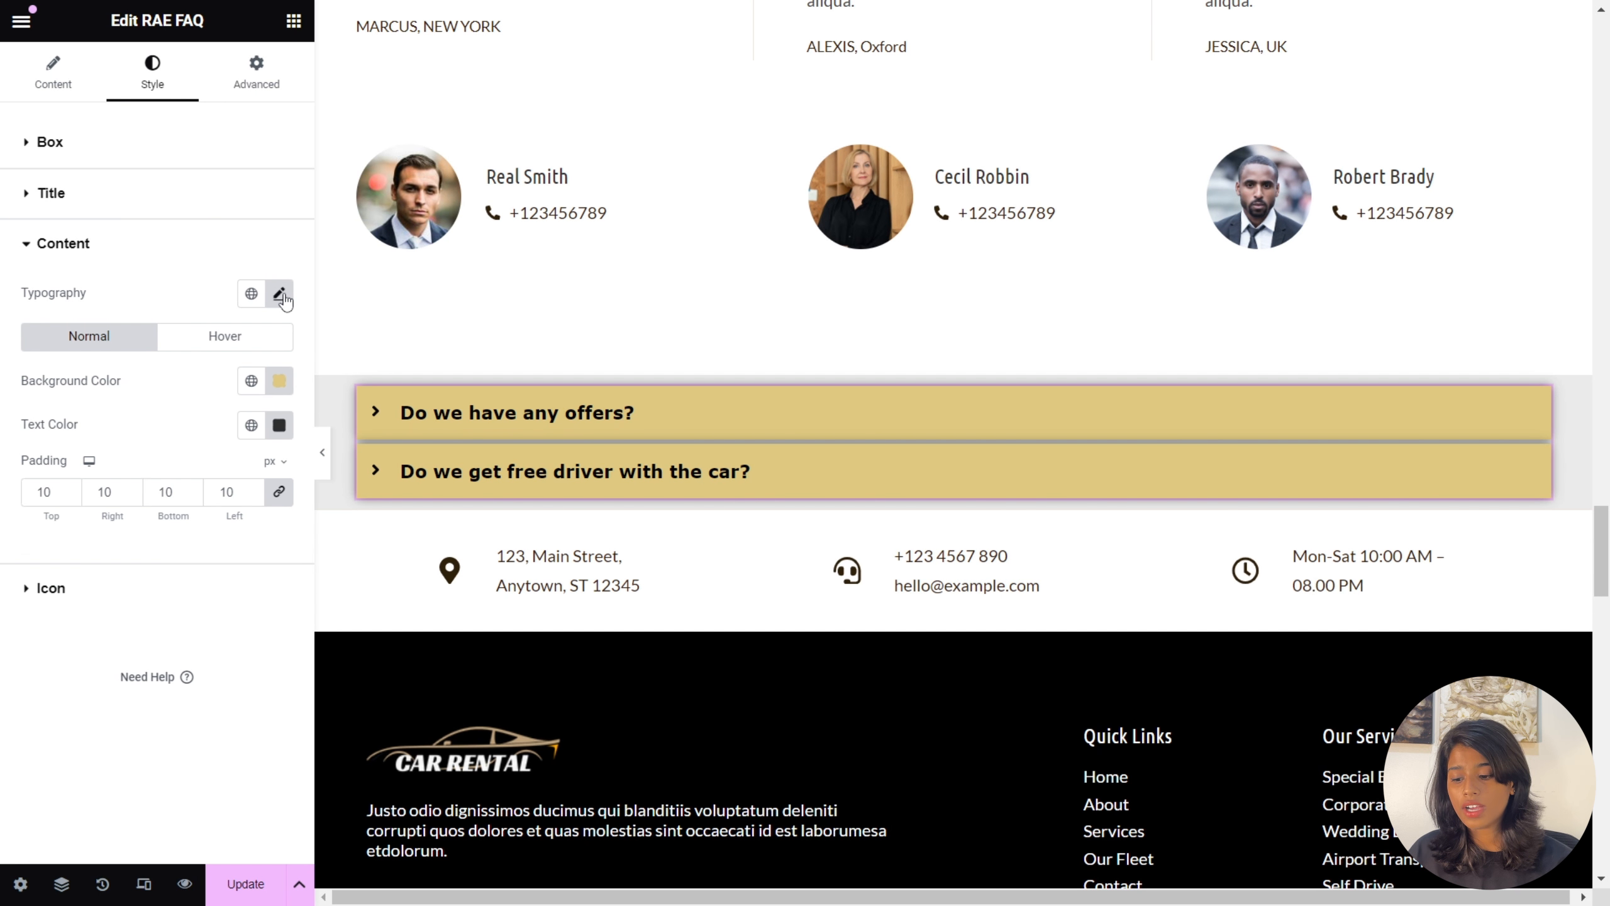
click(285, 382)
click(284, 382)
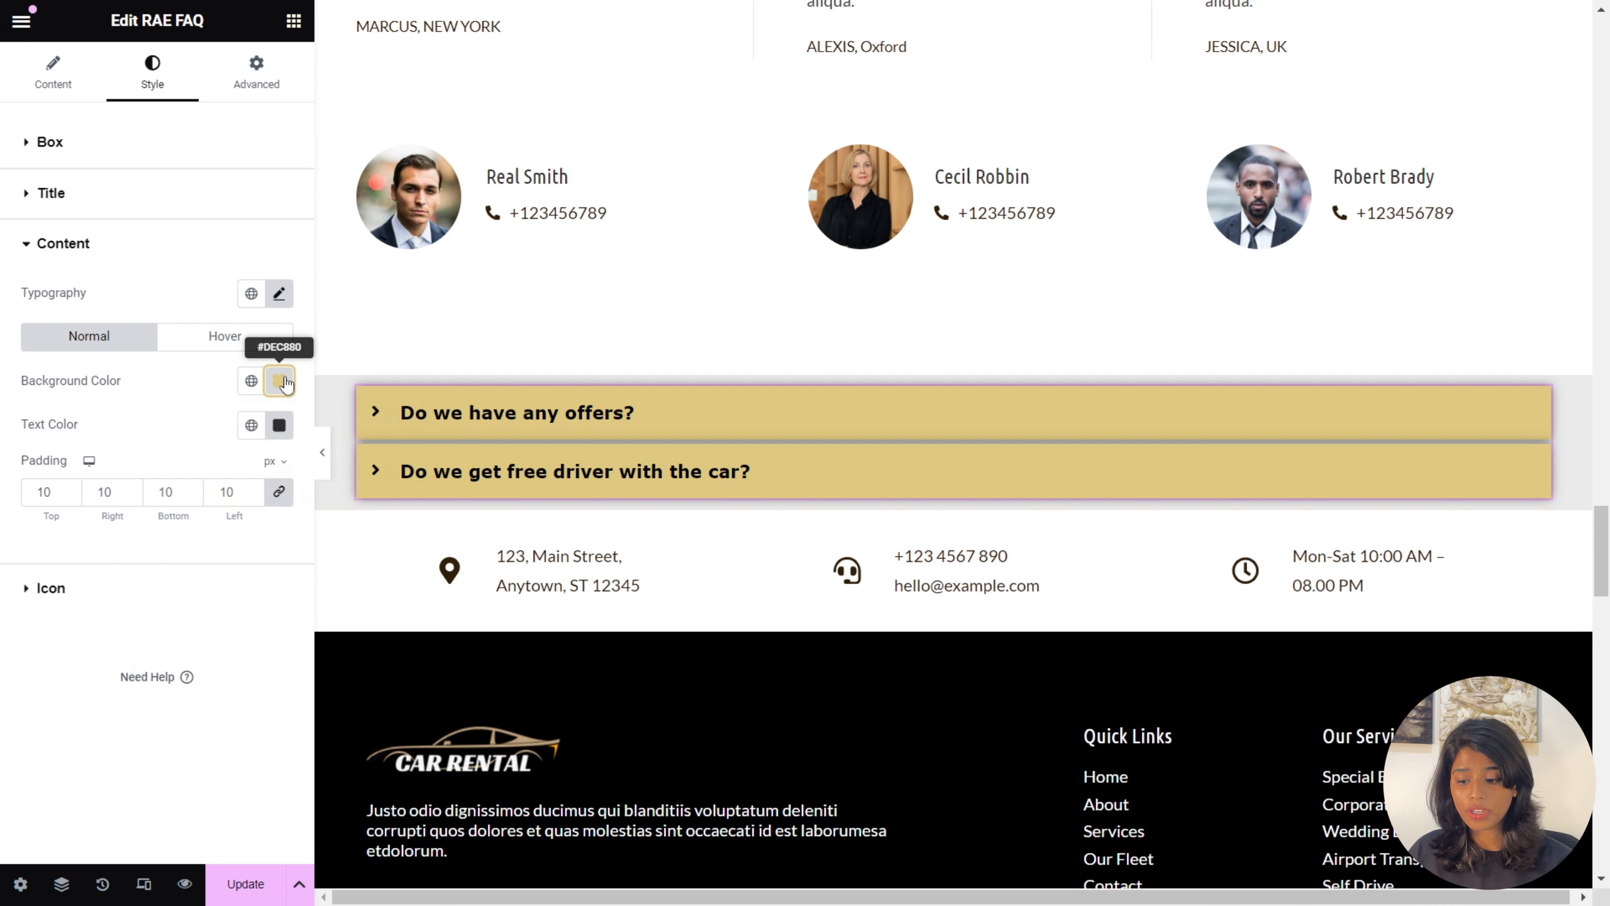
click(285, 438)
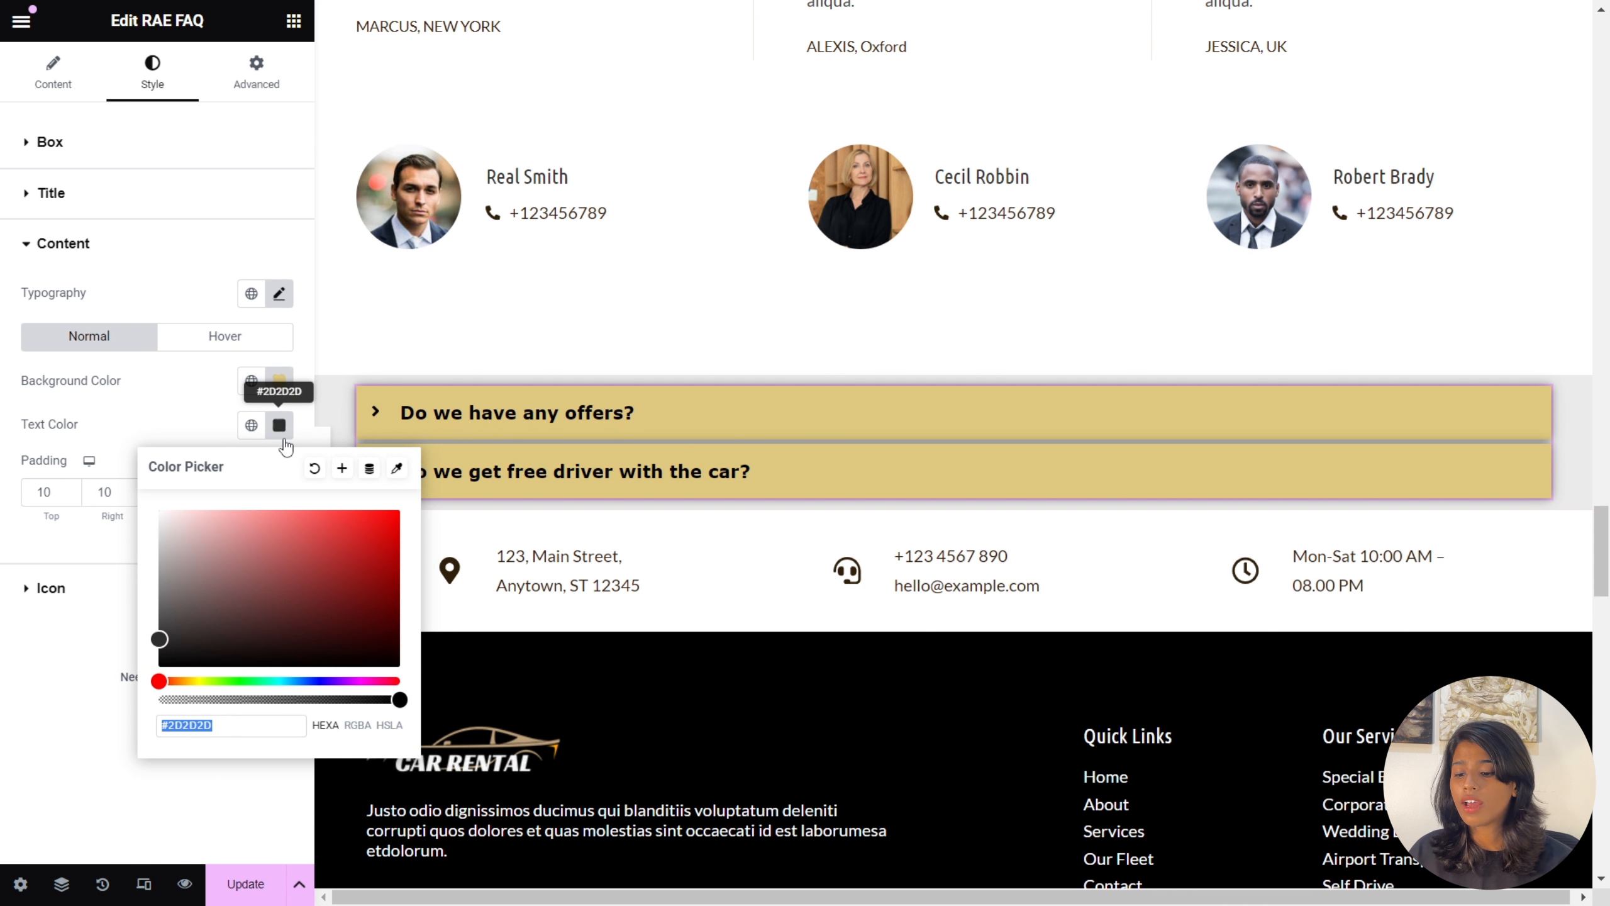
click(284, 439)
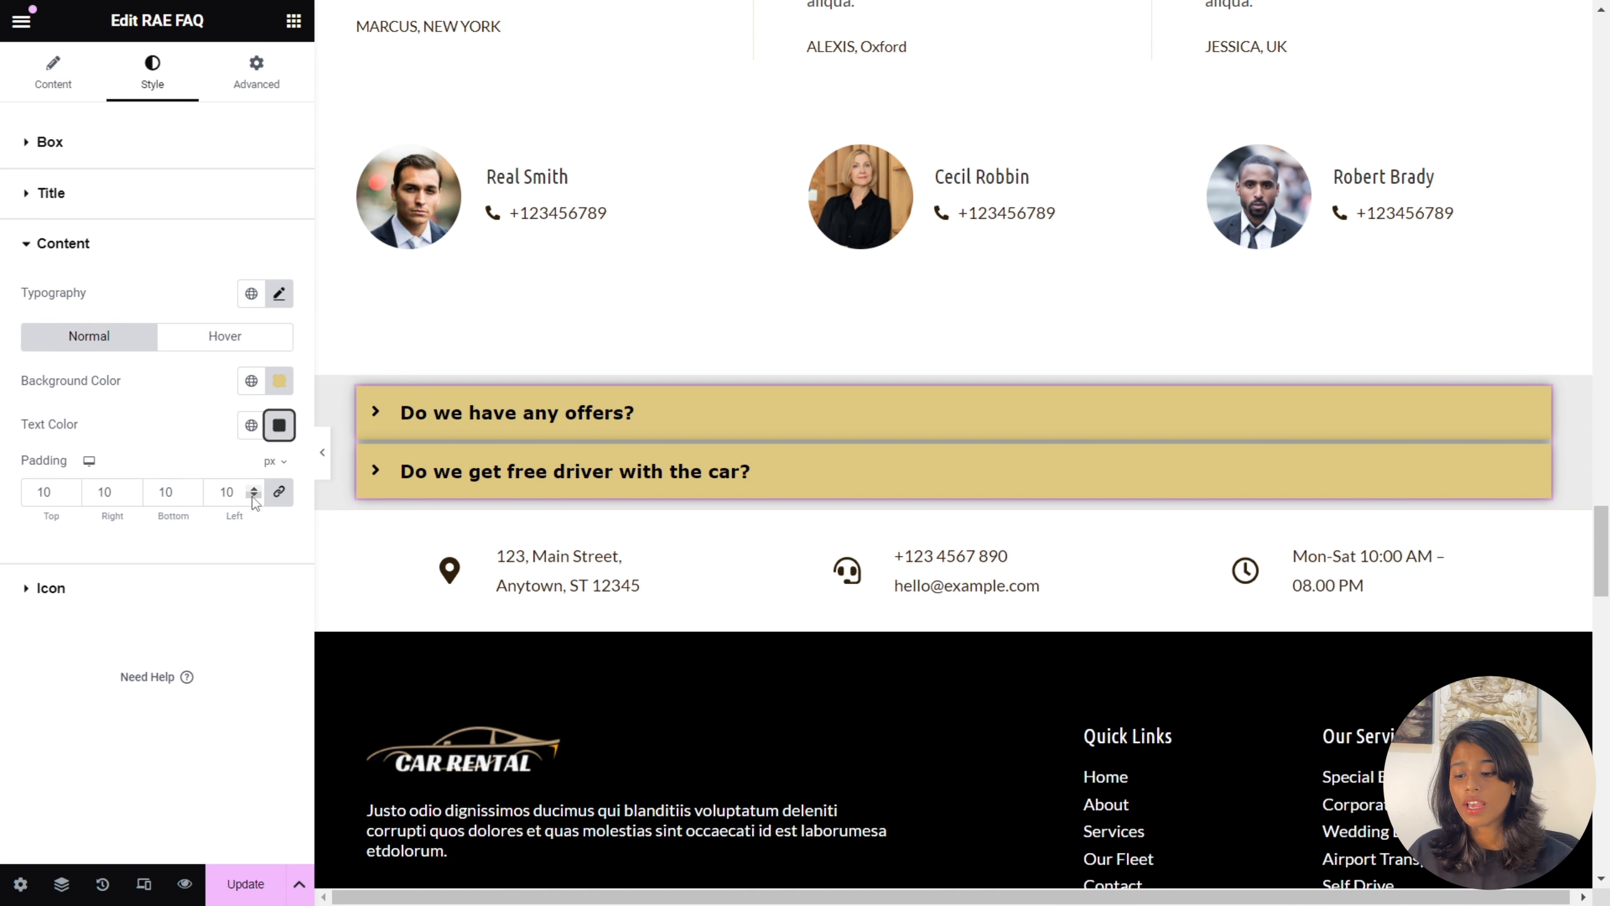
click(253, 496)
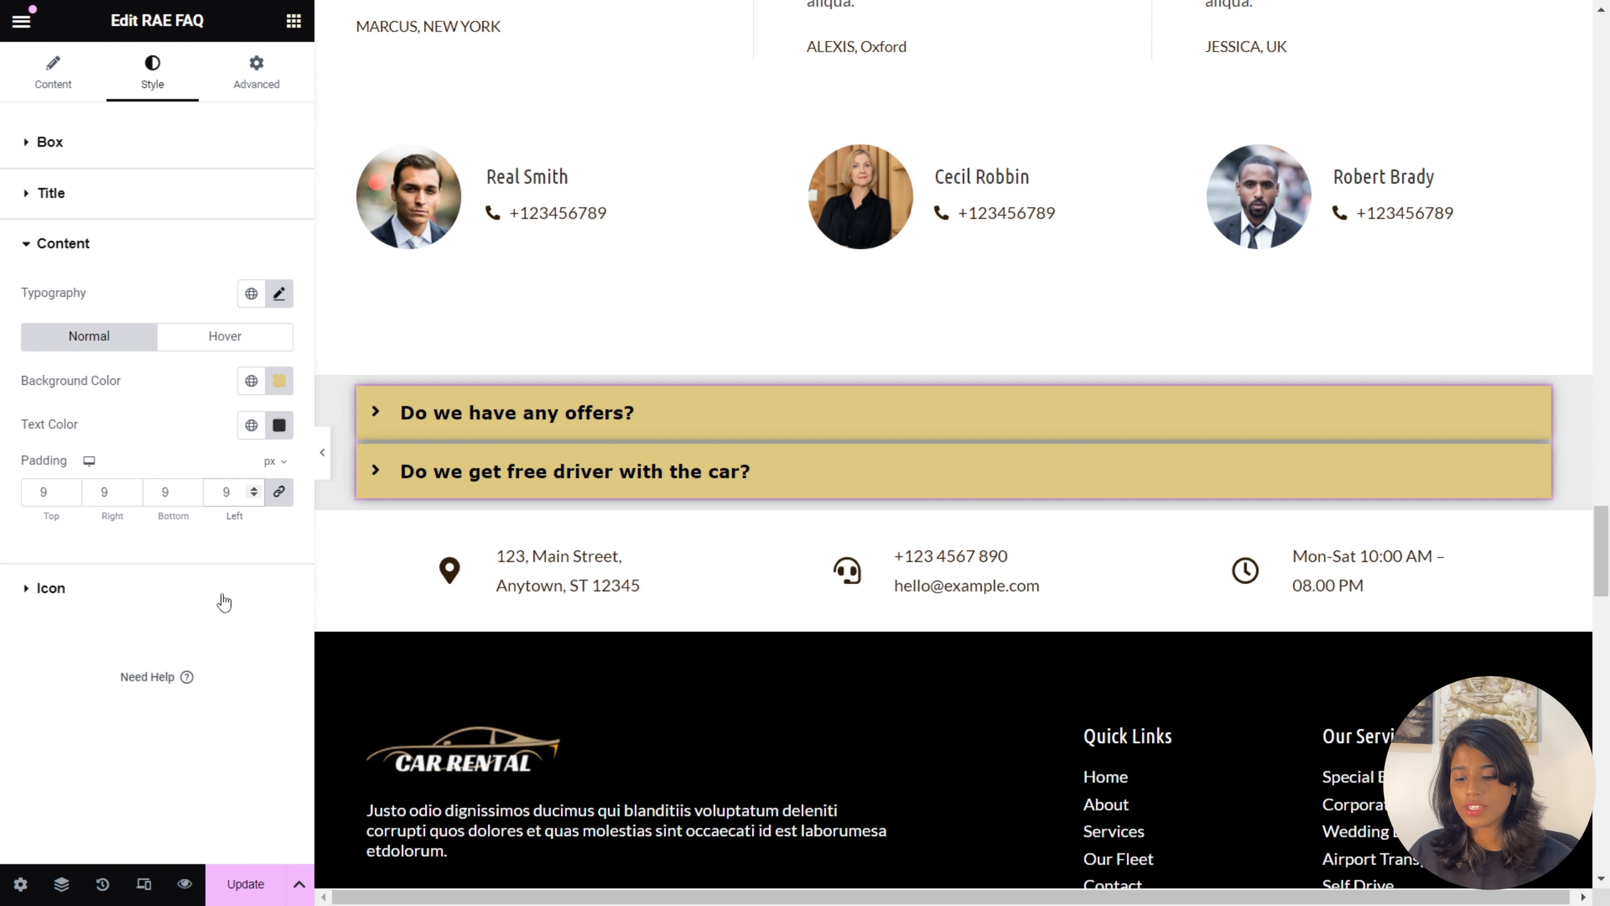
- Set the FAQ icon size to 16 and check the icon color and active icon color choices
click(48, 588)
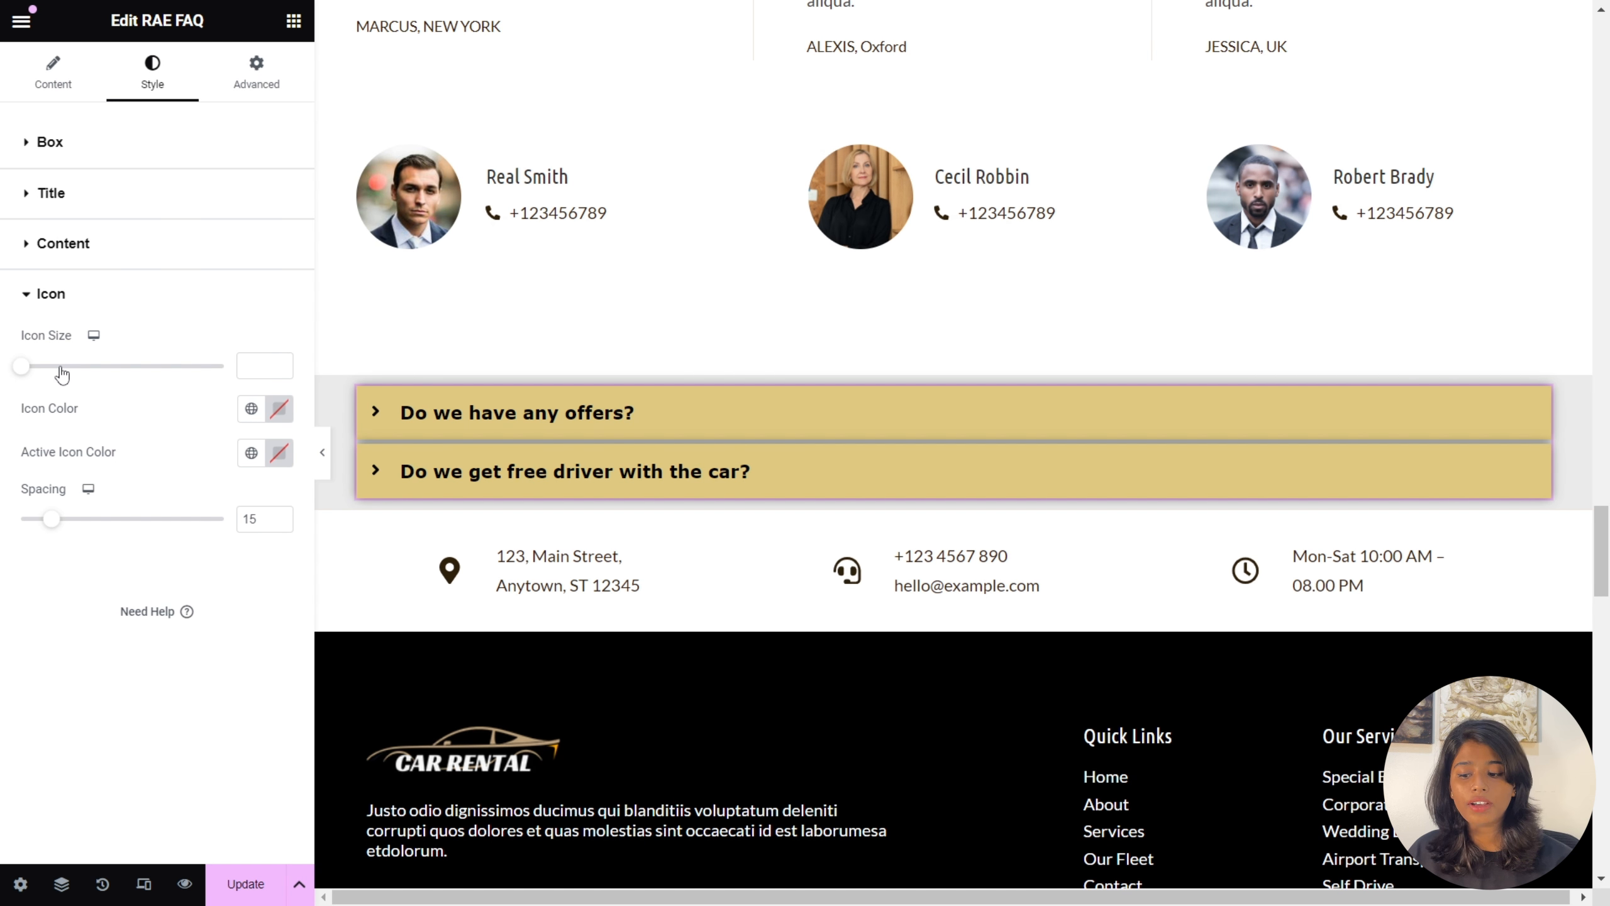
click(285, 369)
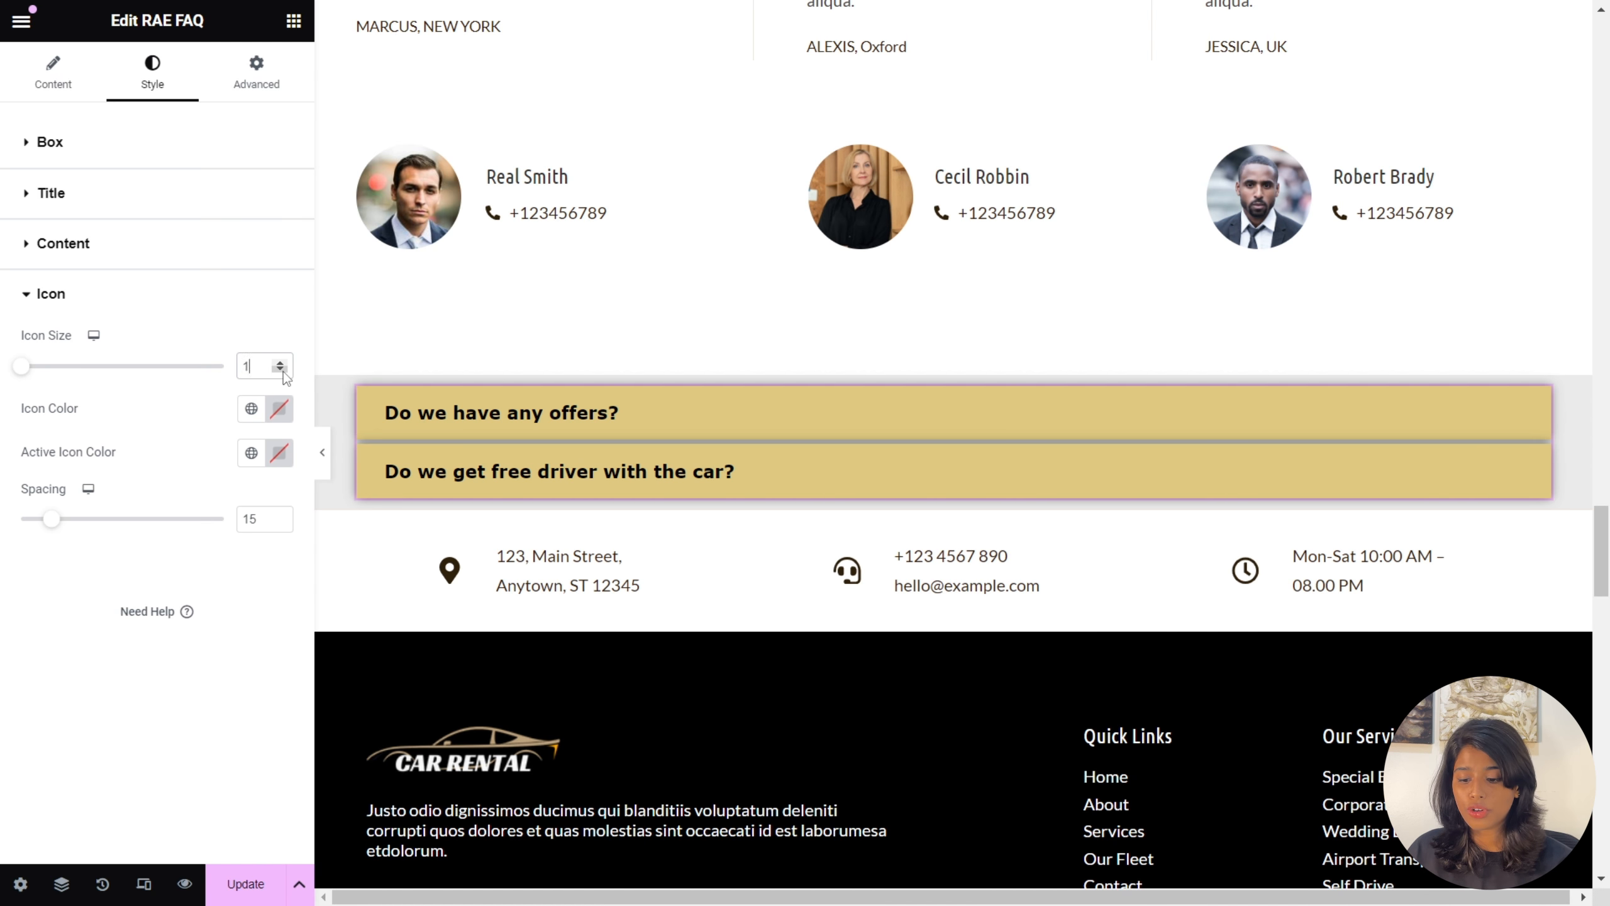
text(16)
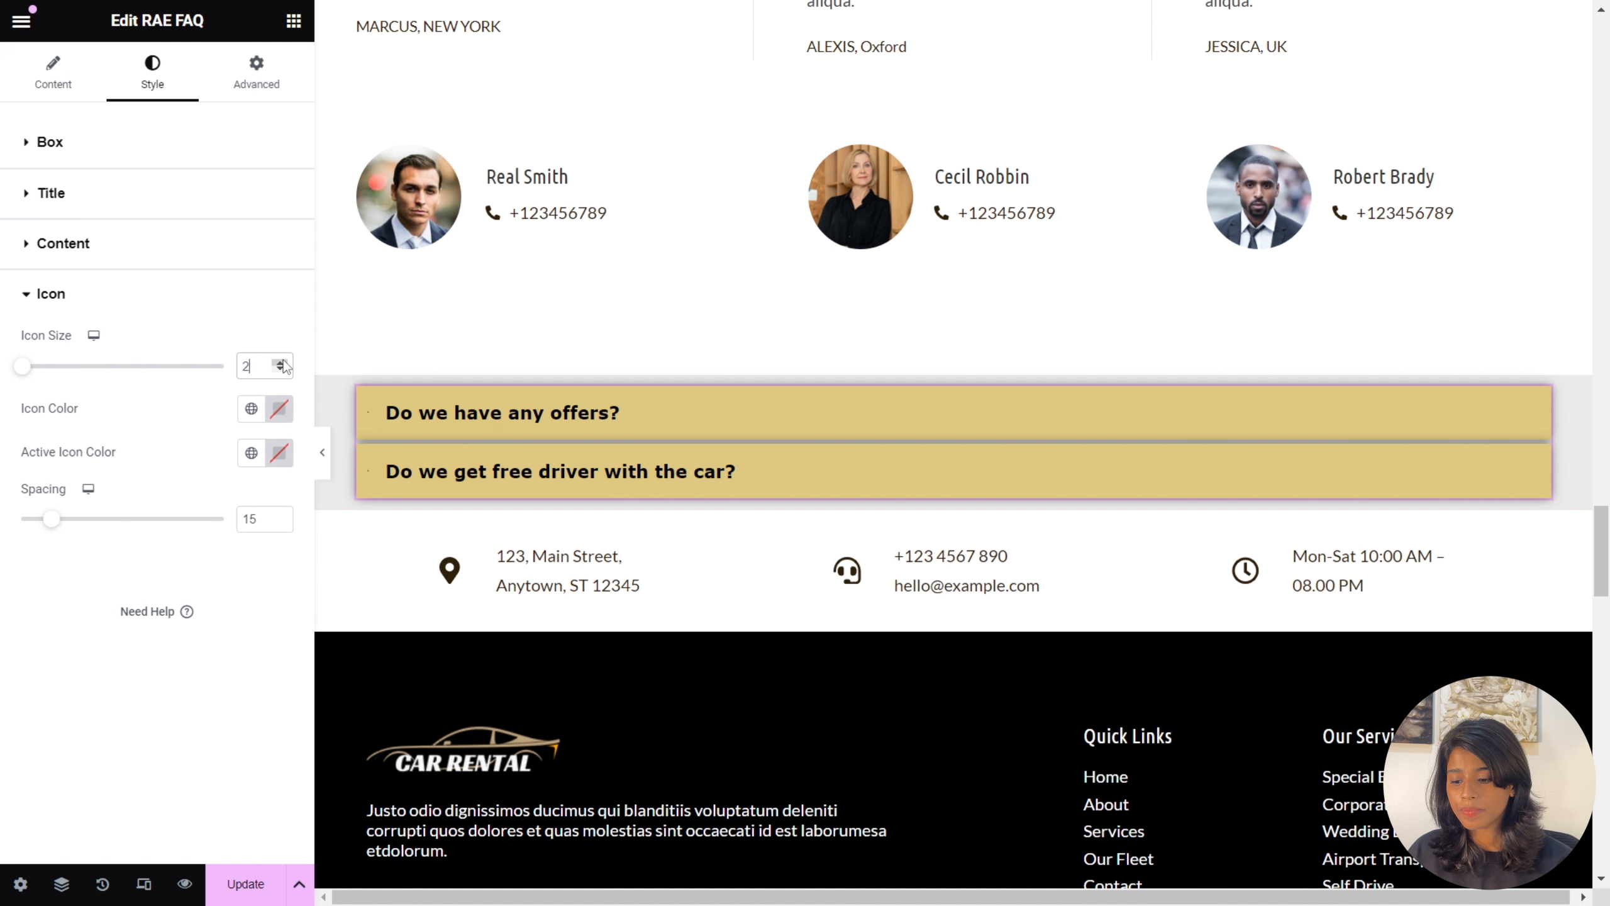
click(279, 408)
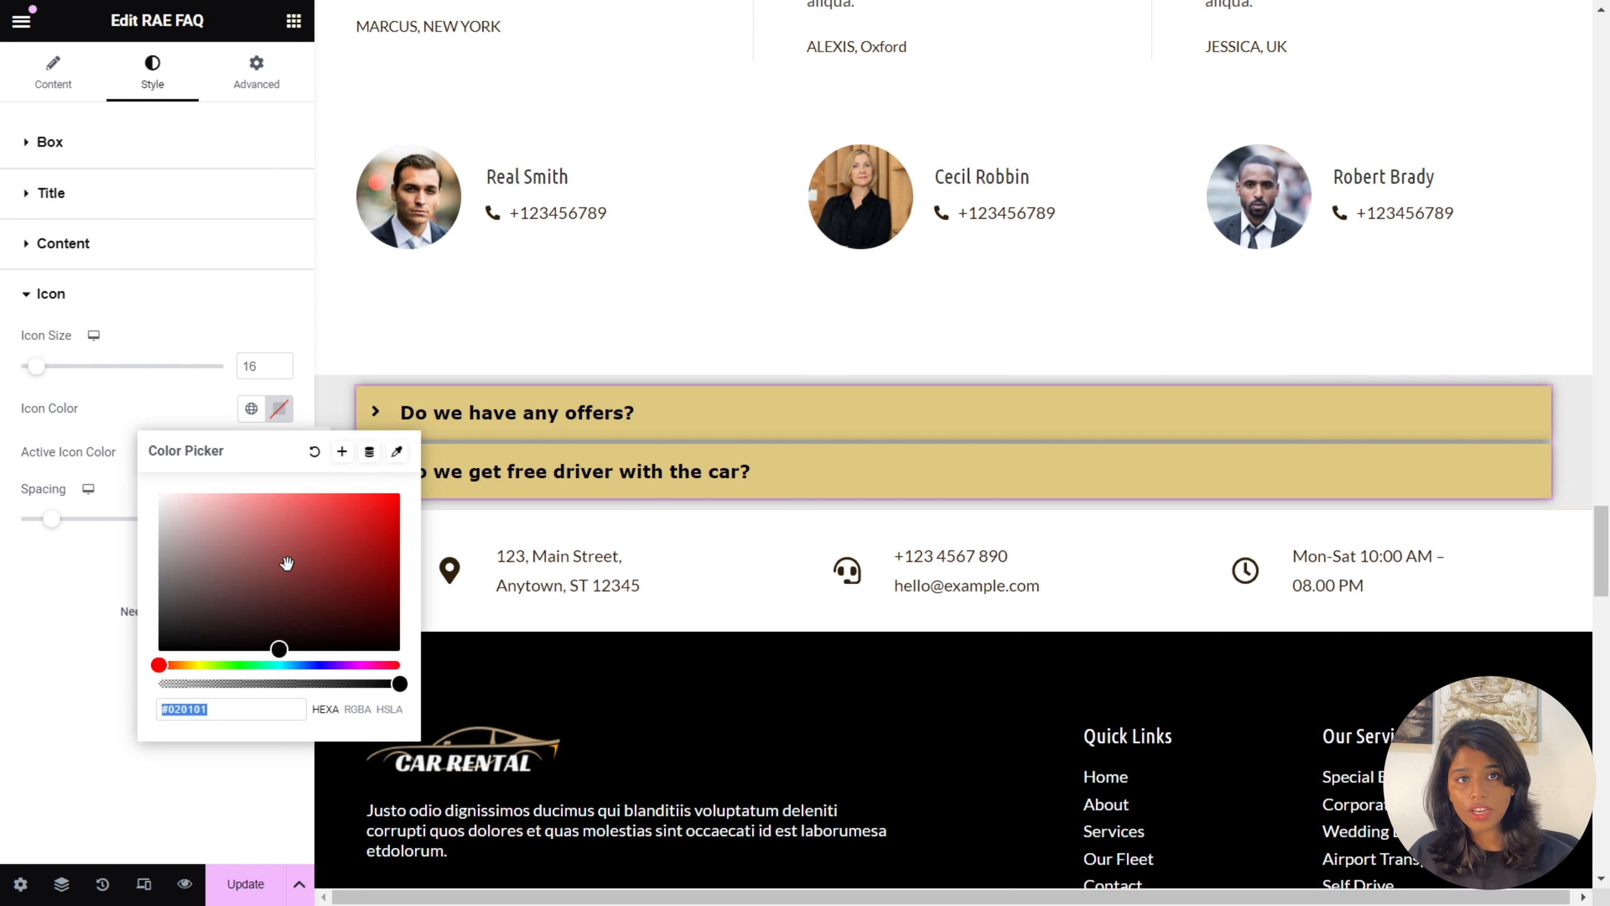
click(289, 411)
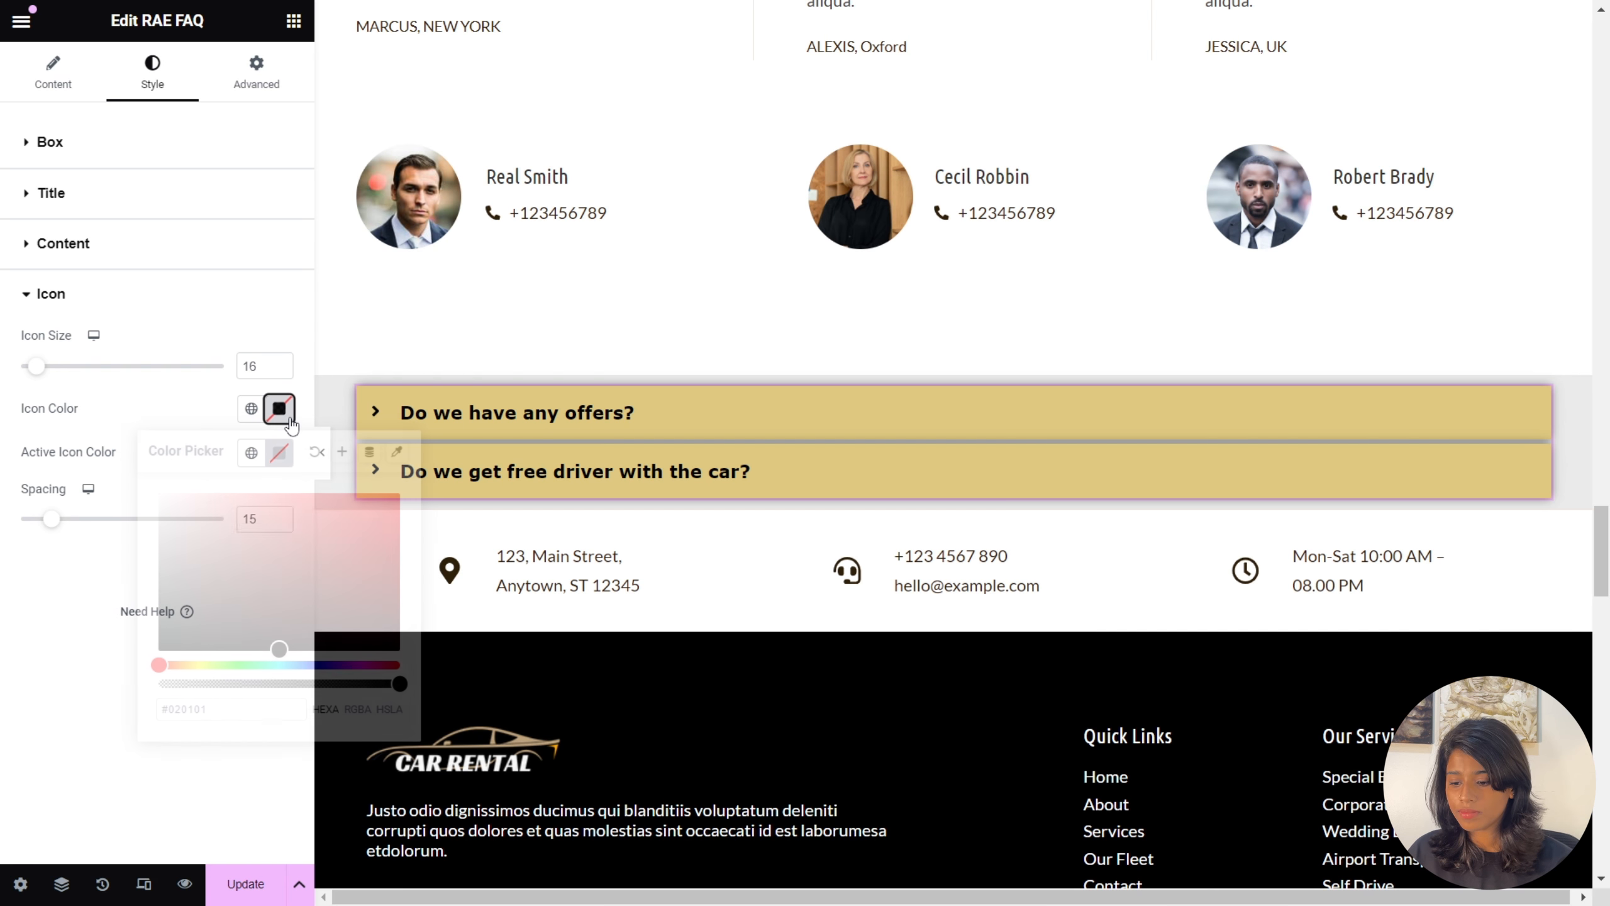
click(283, 458)
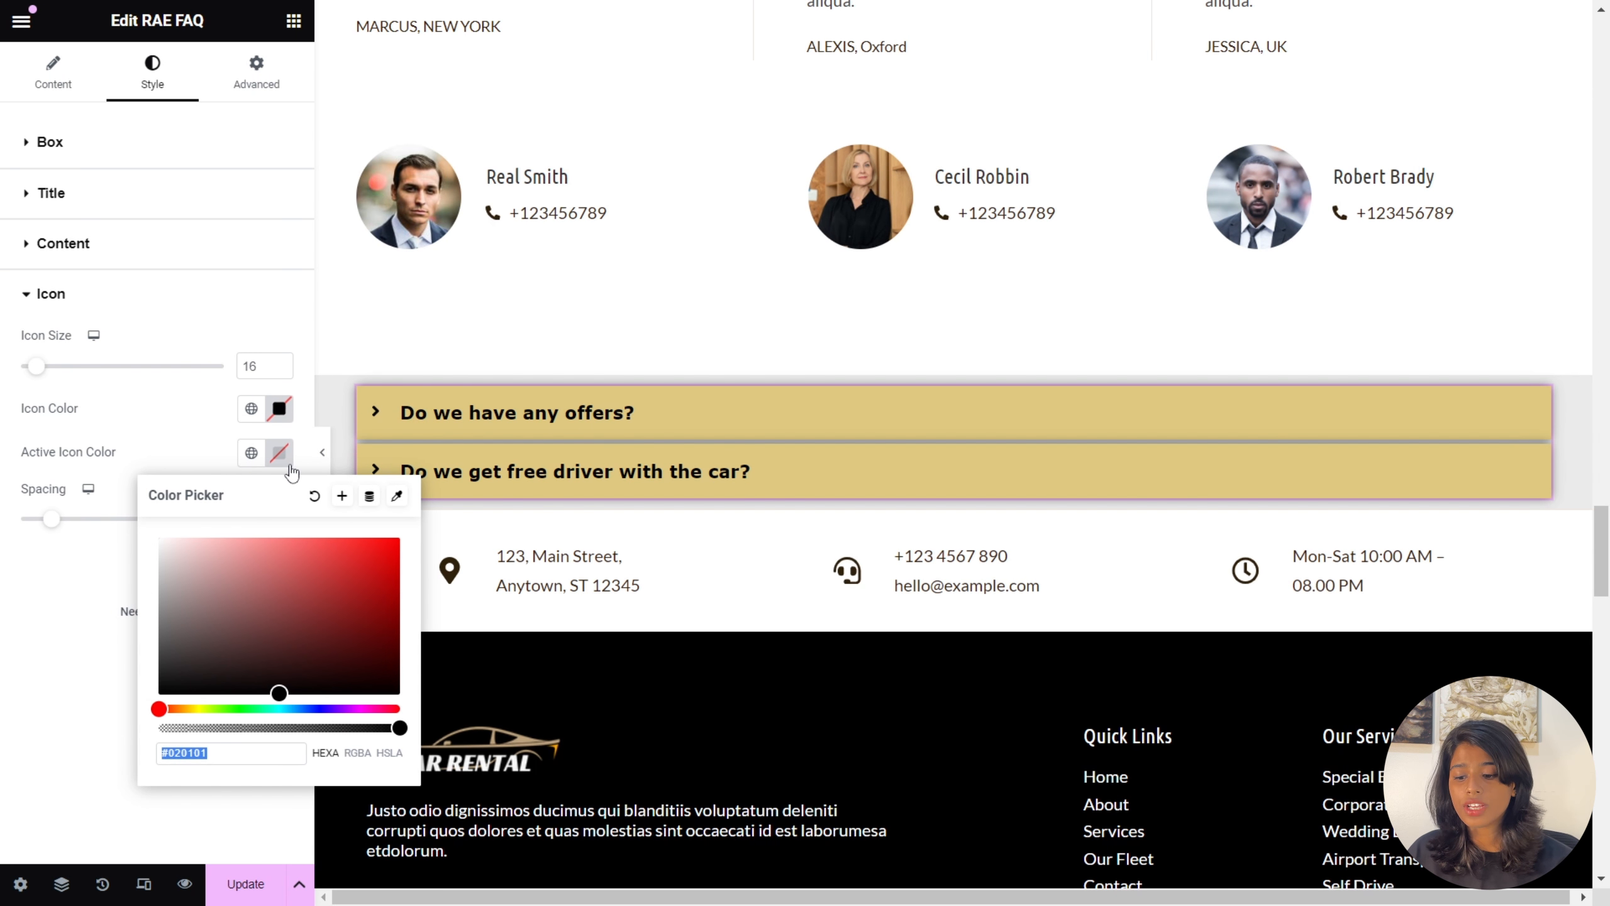
click(290, 468)
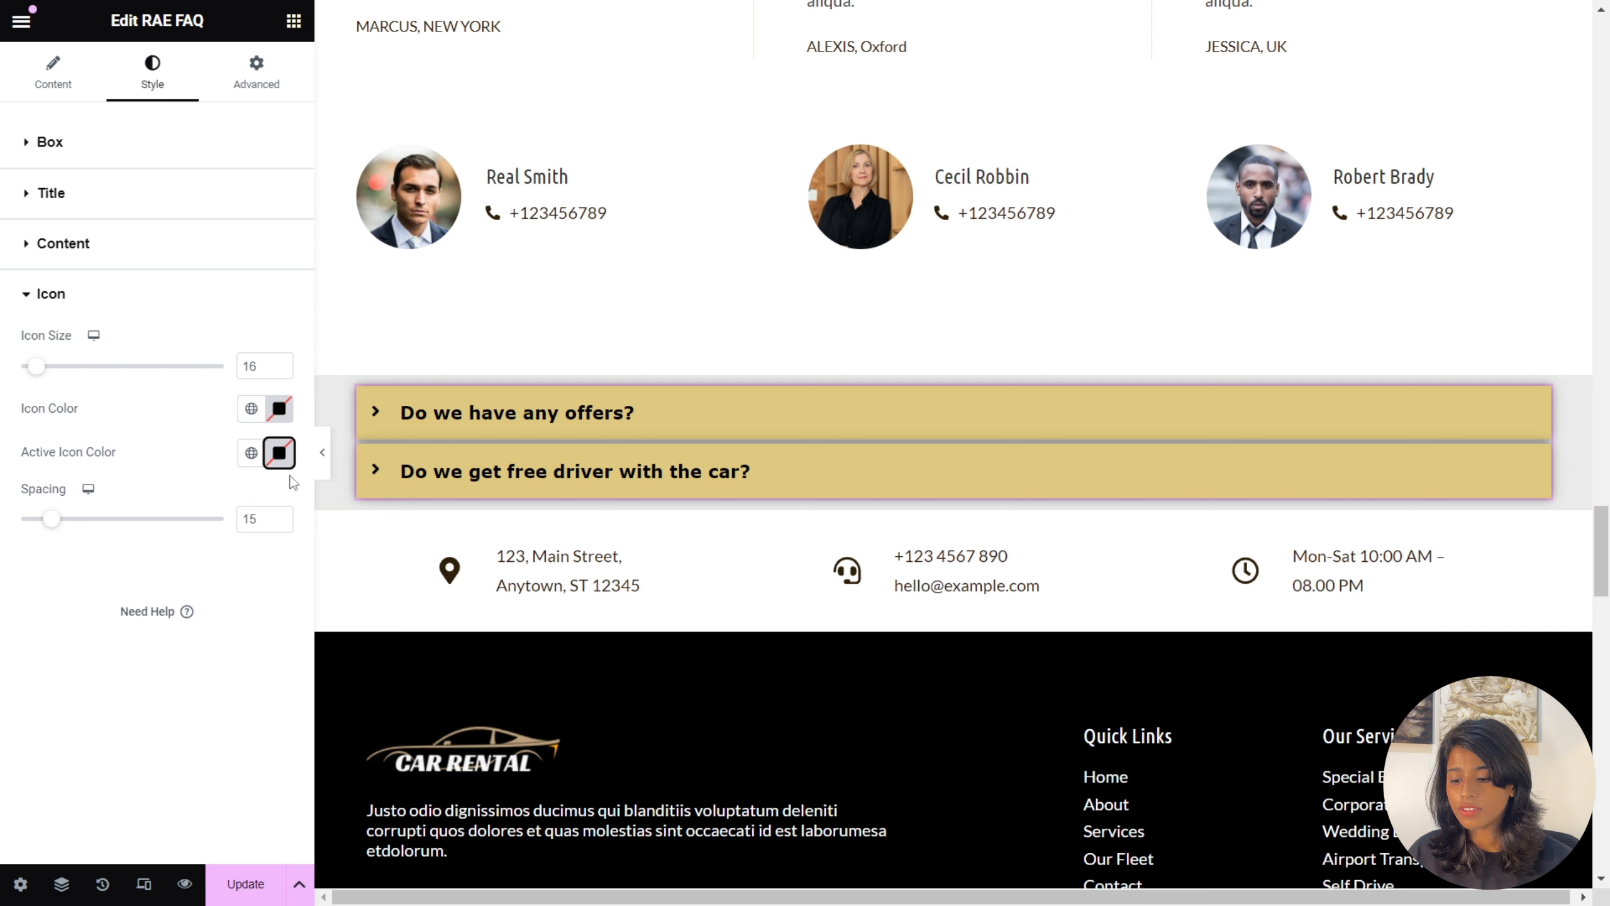
- Try an icon spacing of 13 for the FAQ icons and revert it
click(280, 523)
click(279, 523)
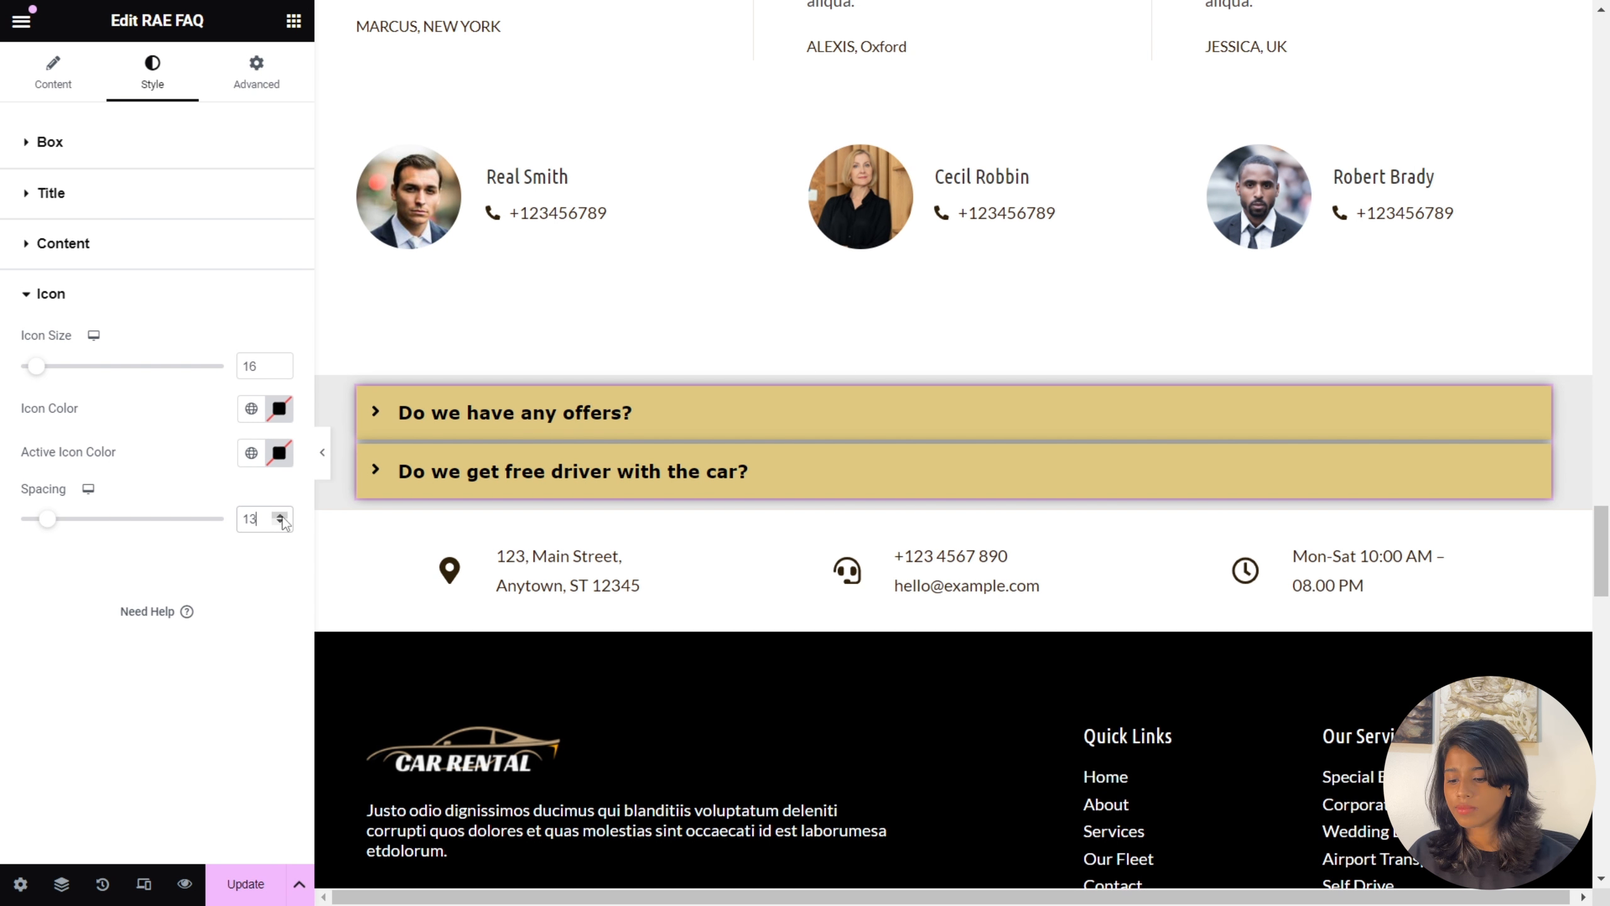
click(279, 515)
click(280, 515)
- Update the page and view the FAQ section on the live car rental homepage
click(245, 887)
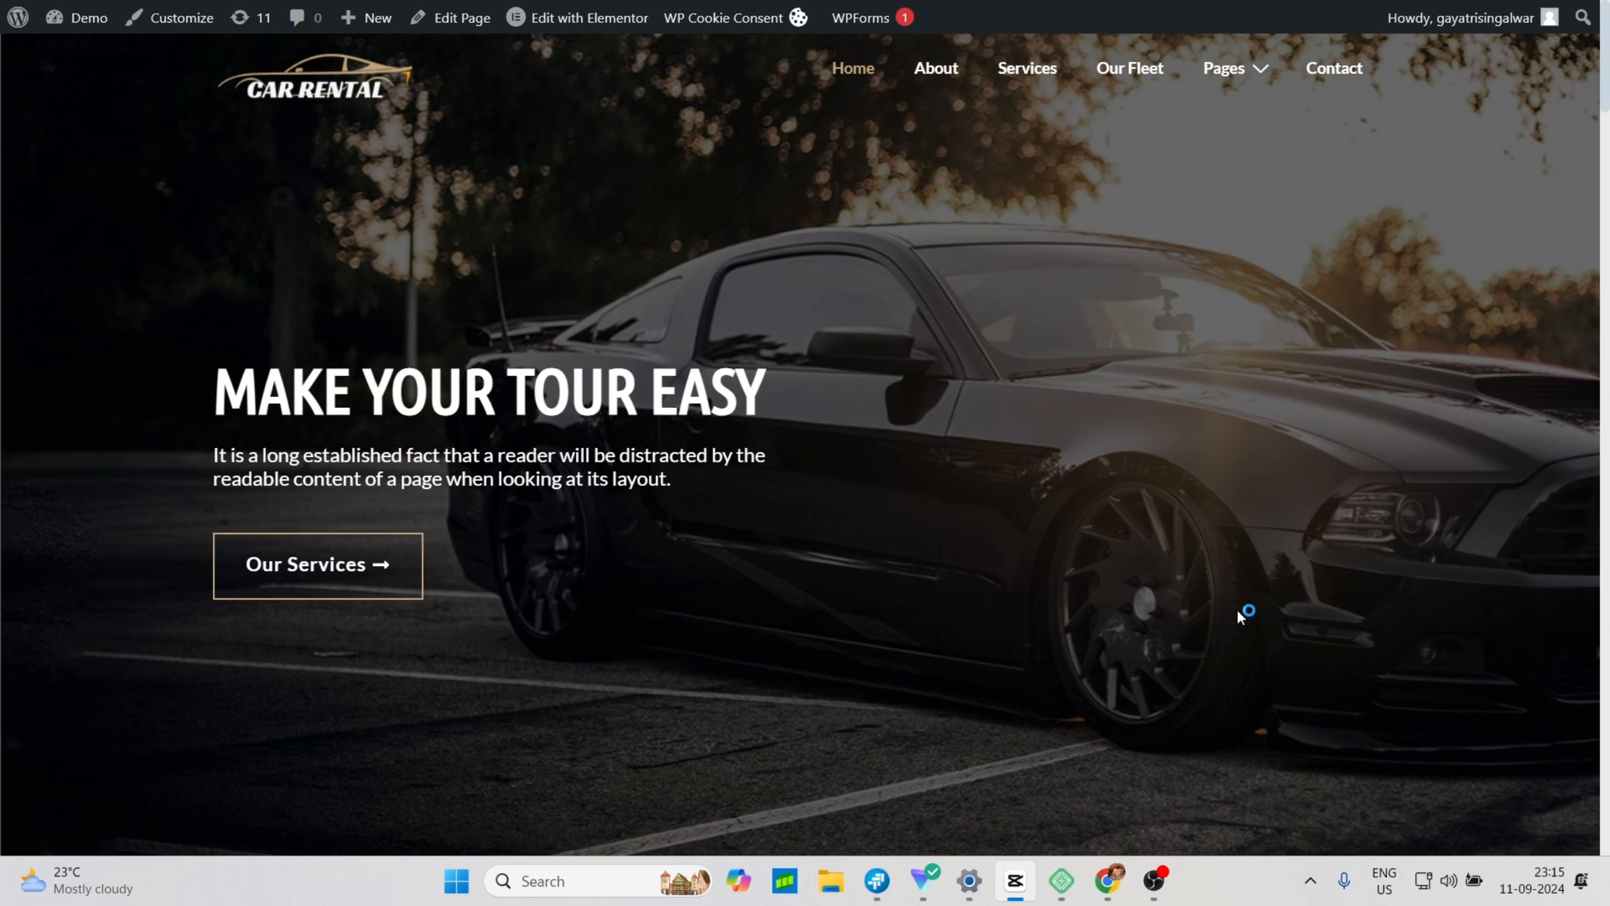
scroll(1237, 608, down, 8)
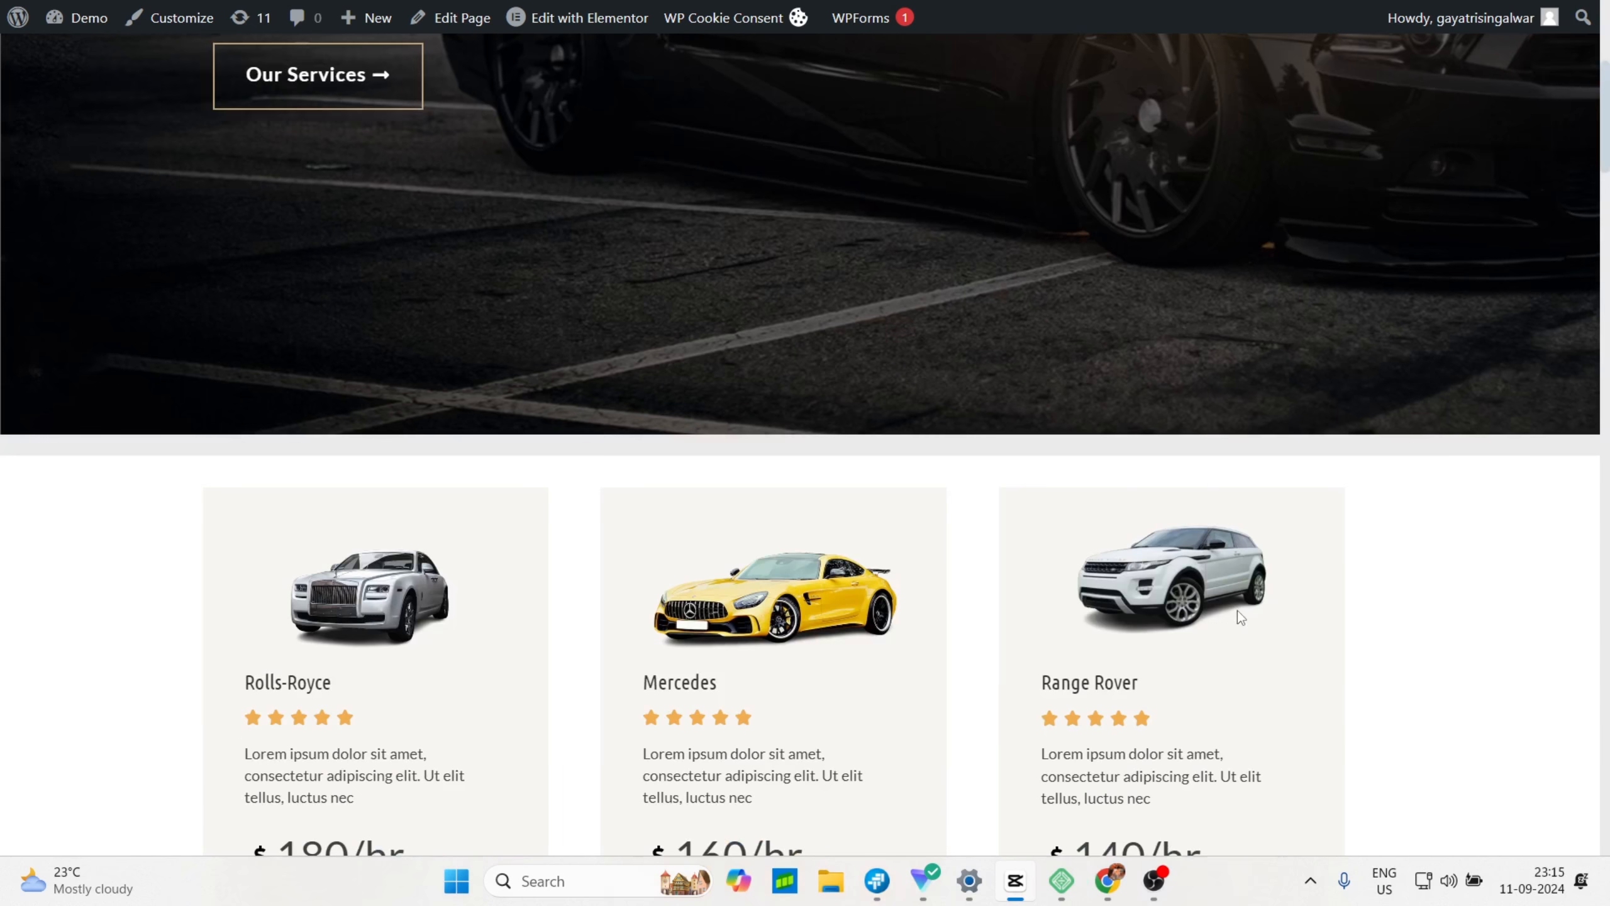
scroll(1238, 610, up, 8)
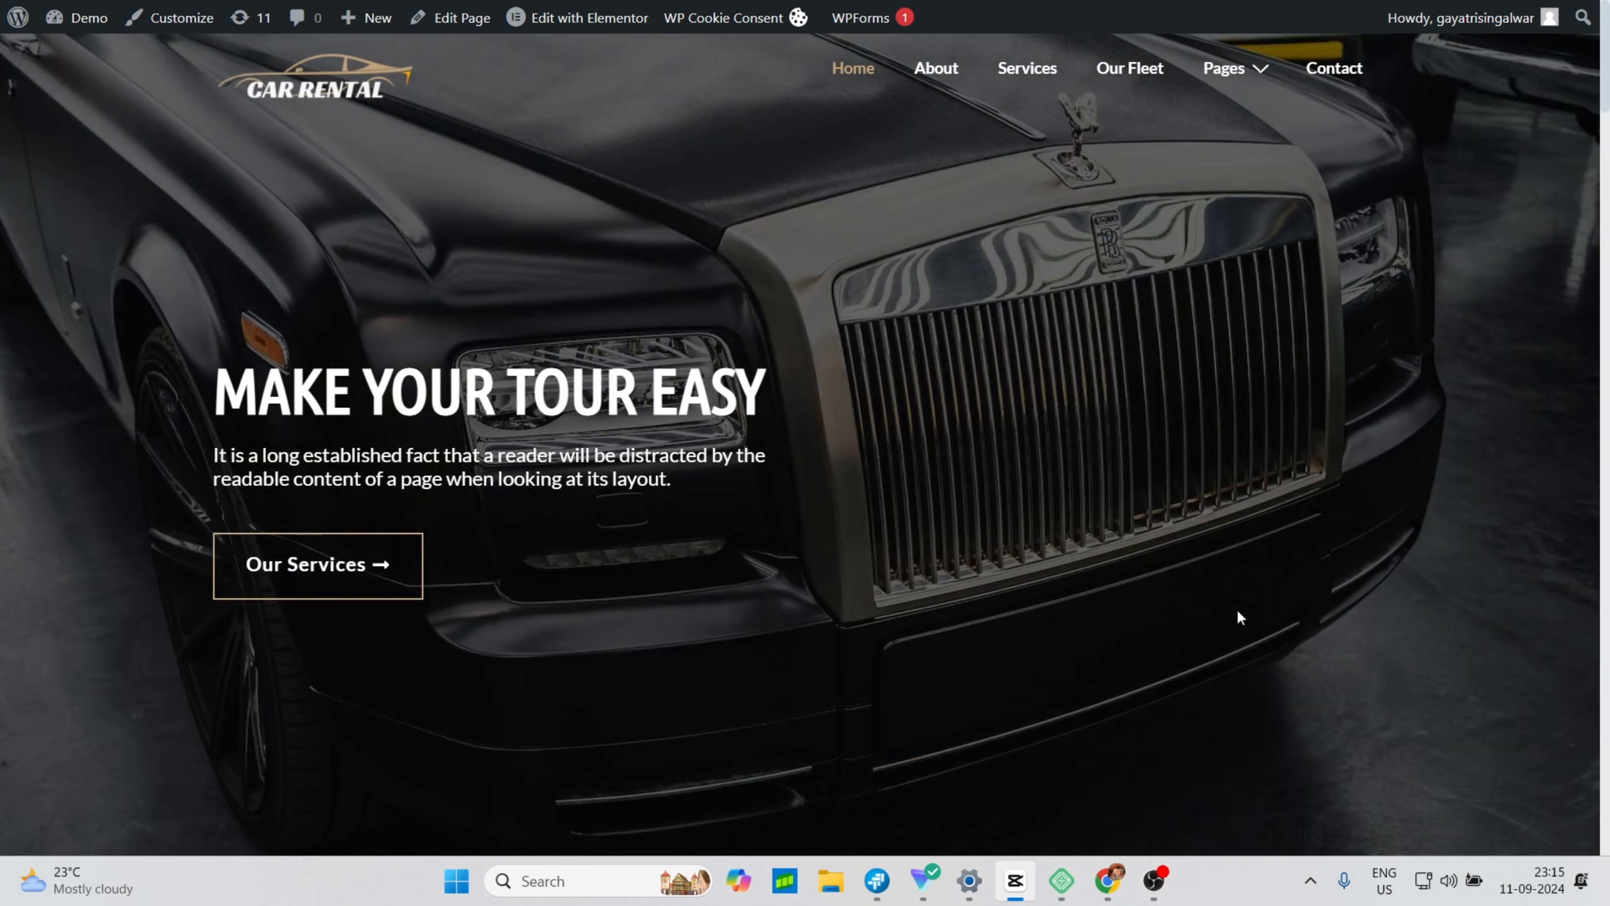
scroll(1240, 617, down, 8)
scroll(1240, 617, down, 10)
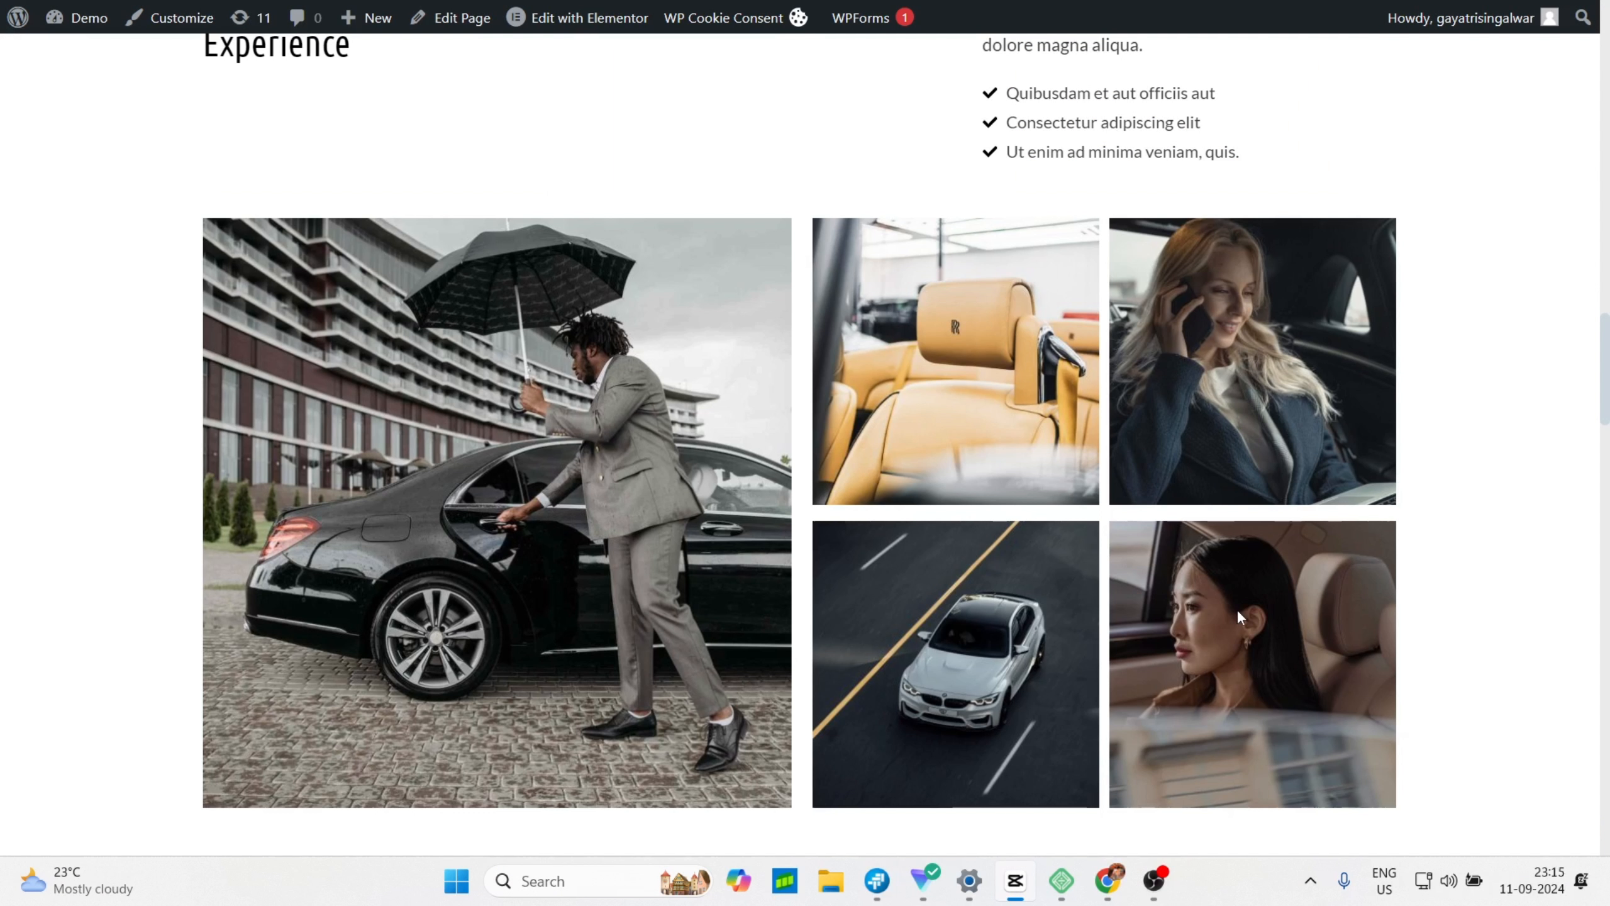
scroll(1239, 618, down, 15)
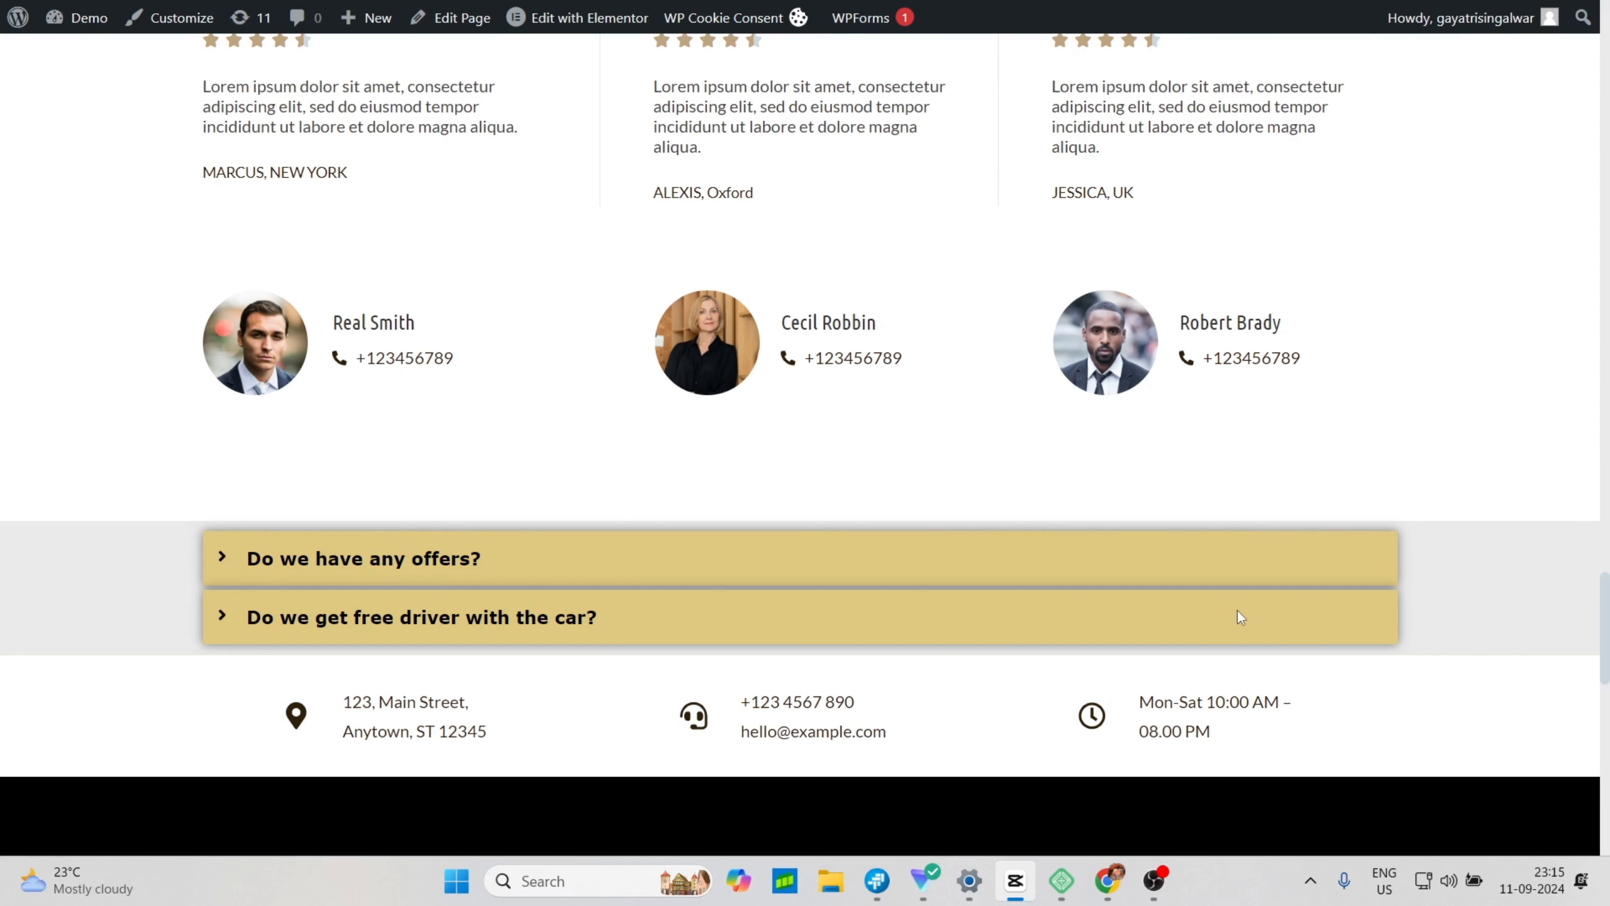
scroll(1239, 616, down, 1)
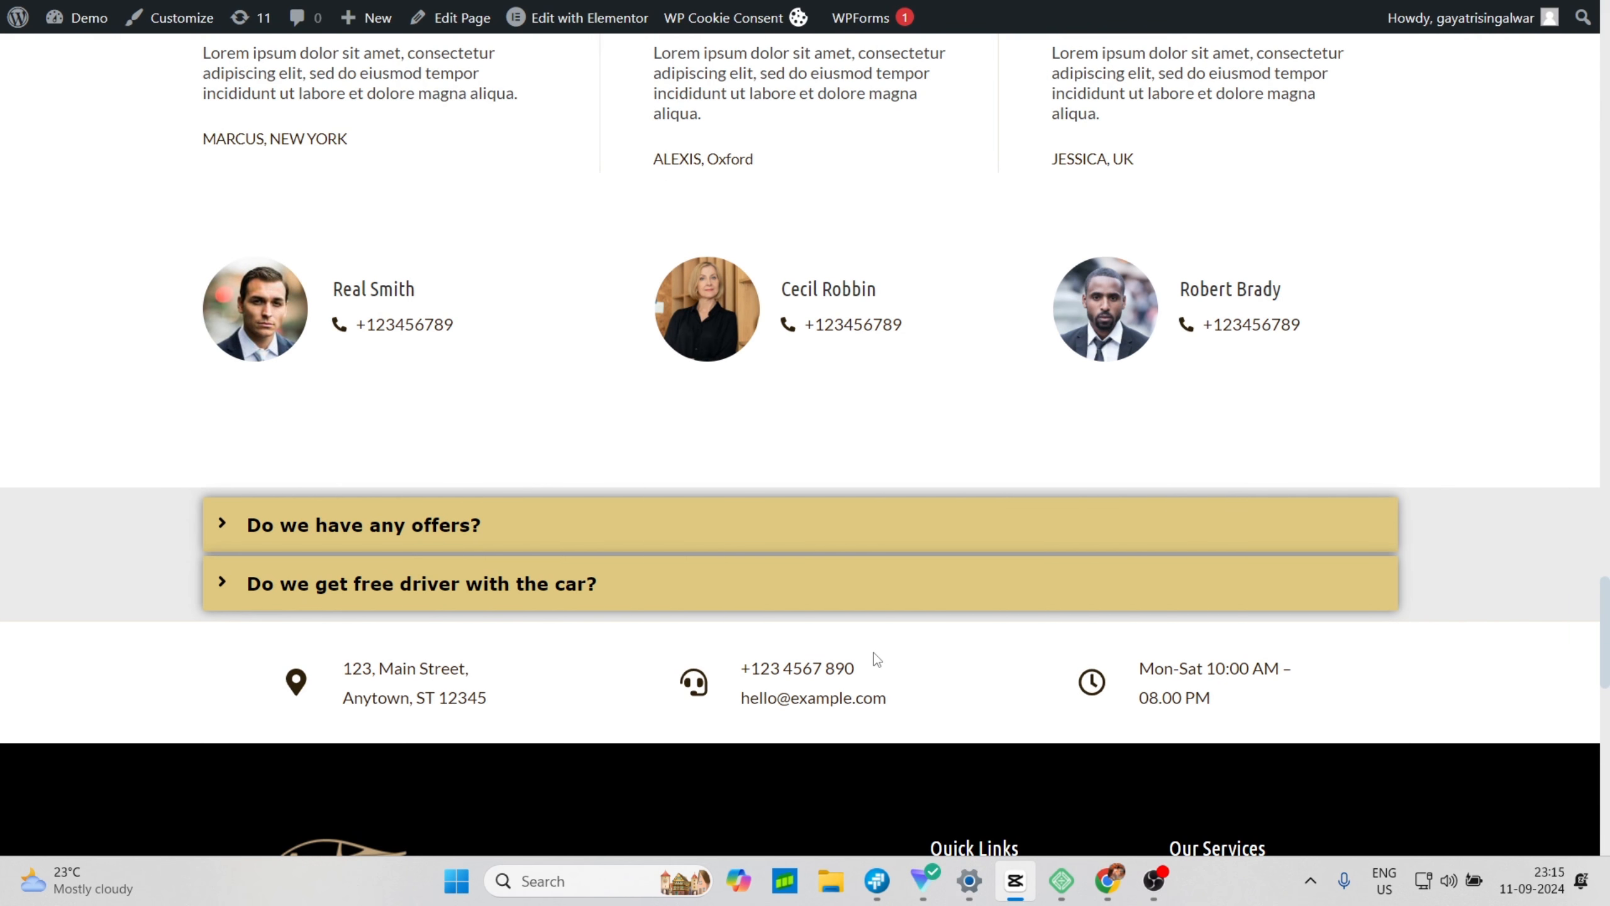
- Test expanding and collapsing both FAQ questions, "Do we have any offers?" and "Do we get free driver with the car?", on the live page
click(351, 550)
click(338, 542)
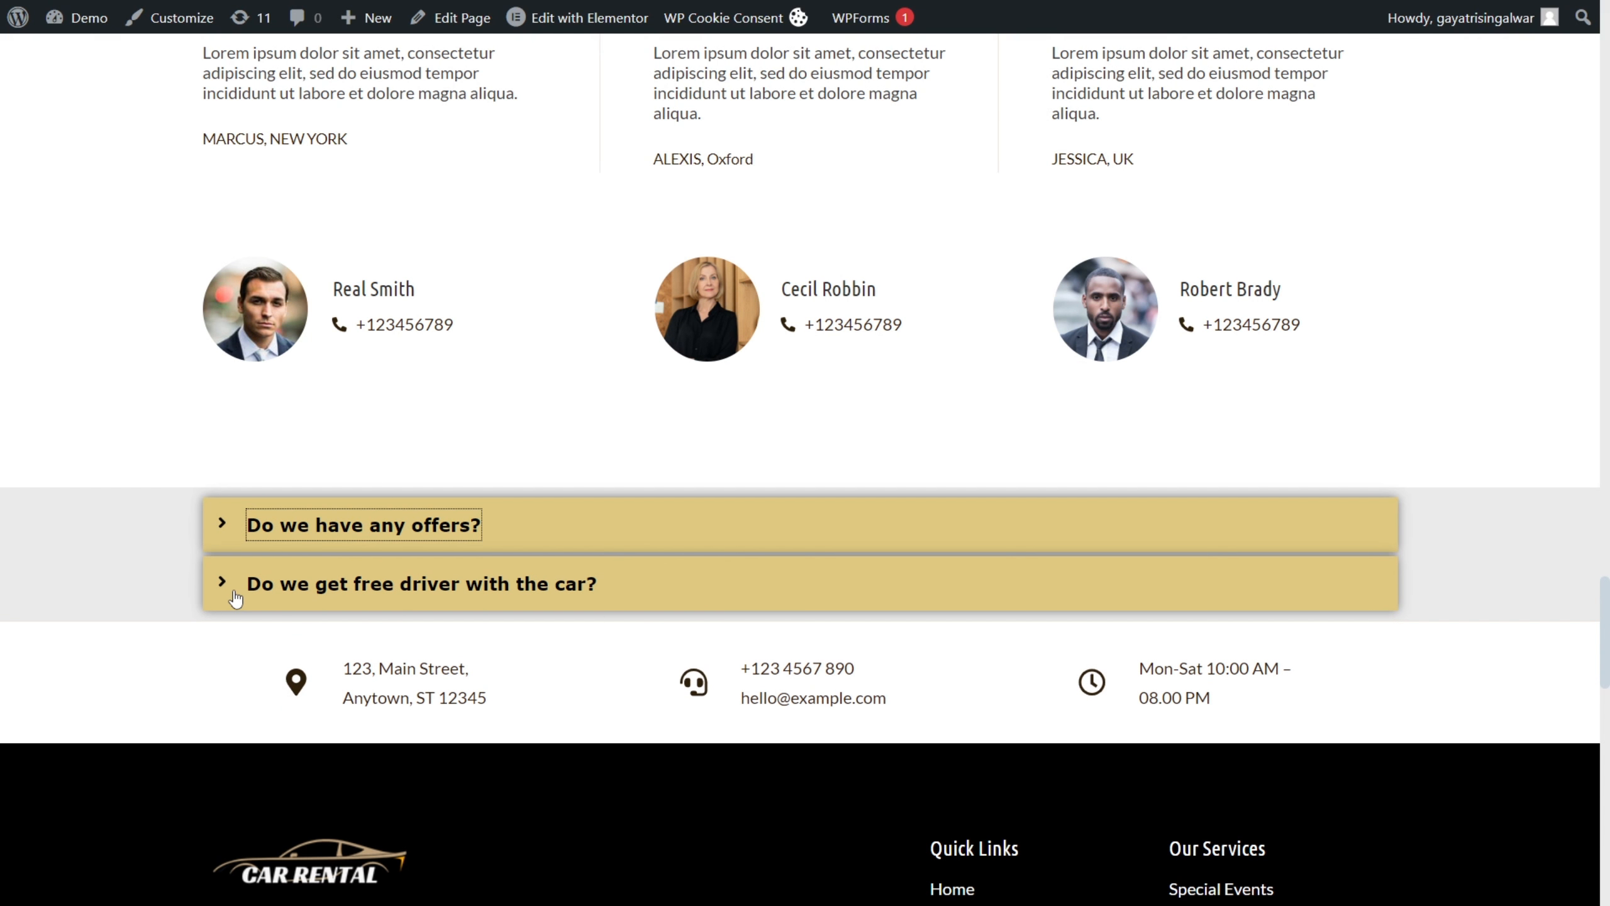
click(230, 595)
click(228, 594)
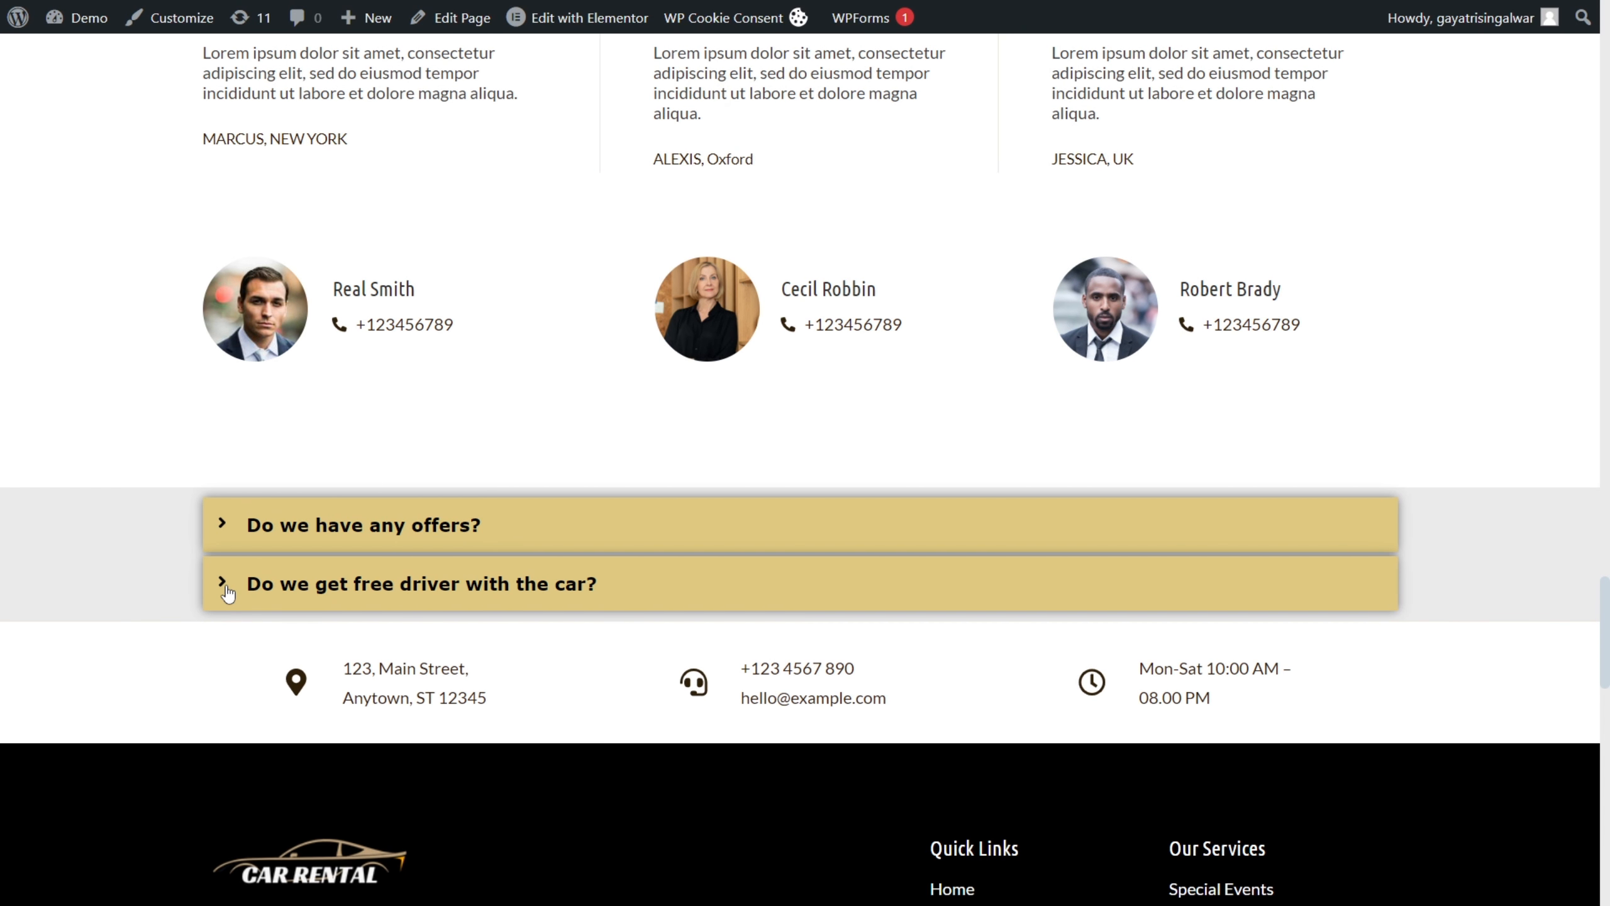